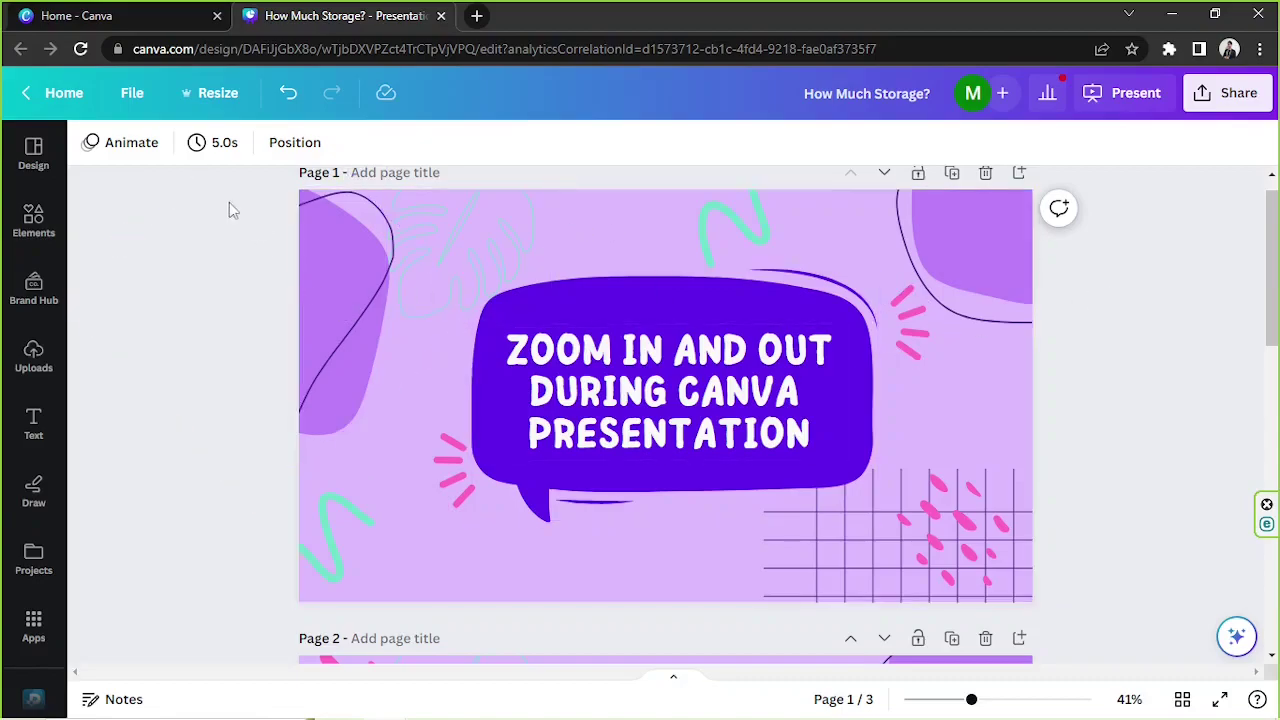
Drag across the title slide in the editor before opening the presentation options
{"action": "left_click_drag", "start_coordinate": [224, 190], "coordinate": [1118, 545]}
Start presenting the three-slide deck full screen from the title slide
{"action": "left_click", "coordinate": [1106, 103]}
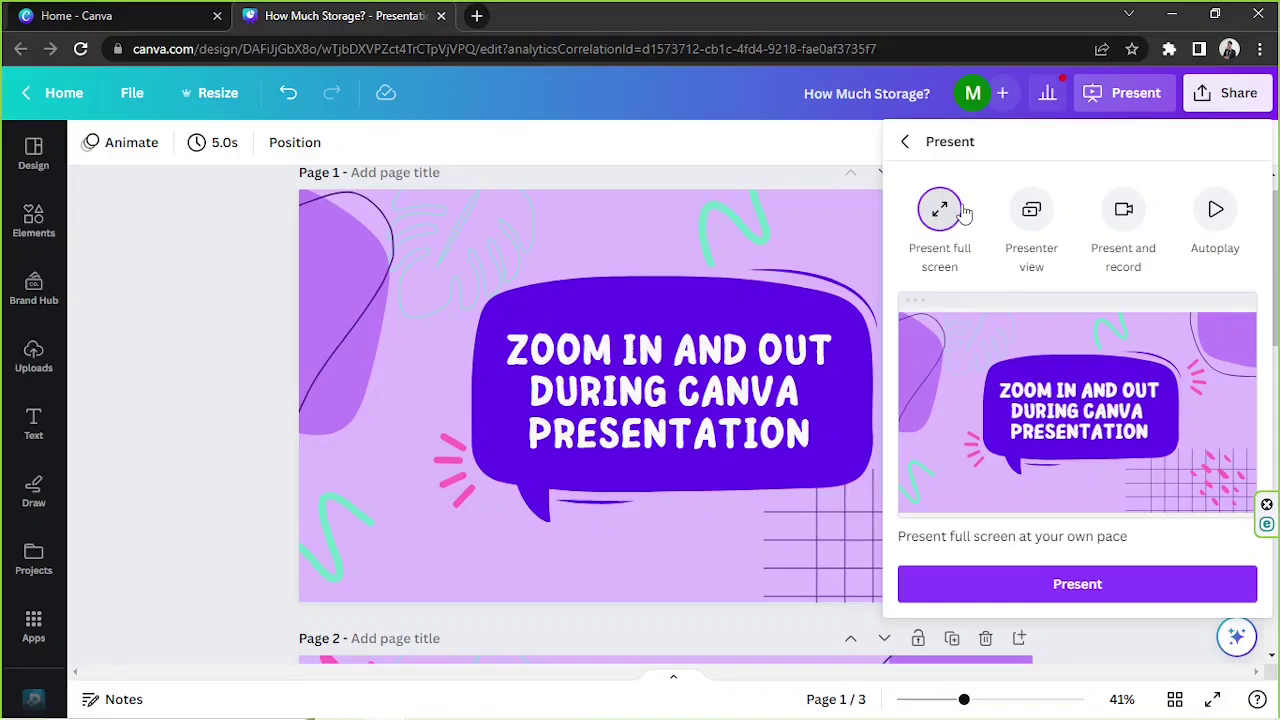
{"action": "left_click", "coordinate": [1093, 596]}
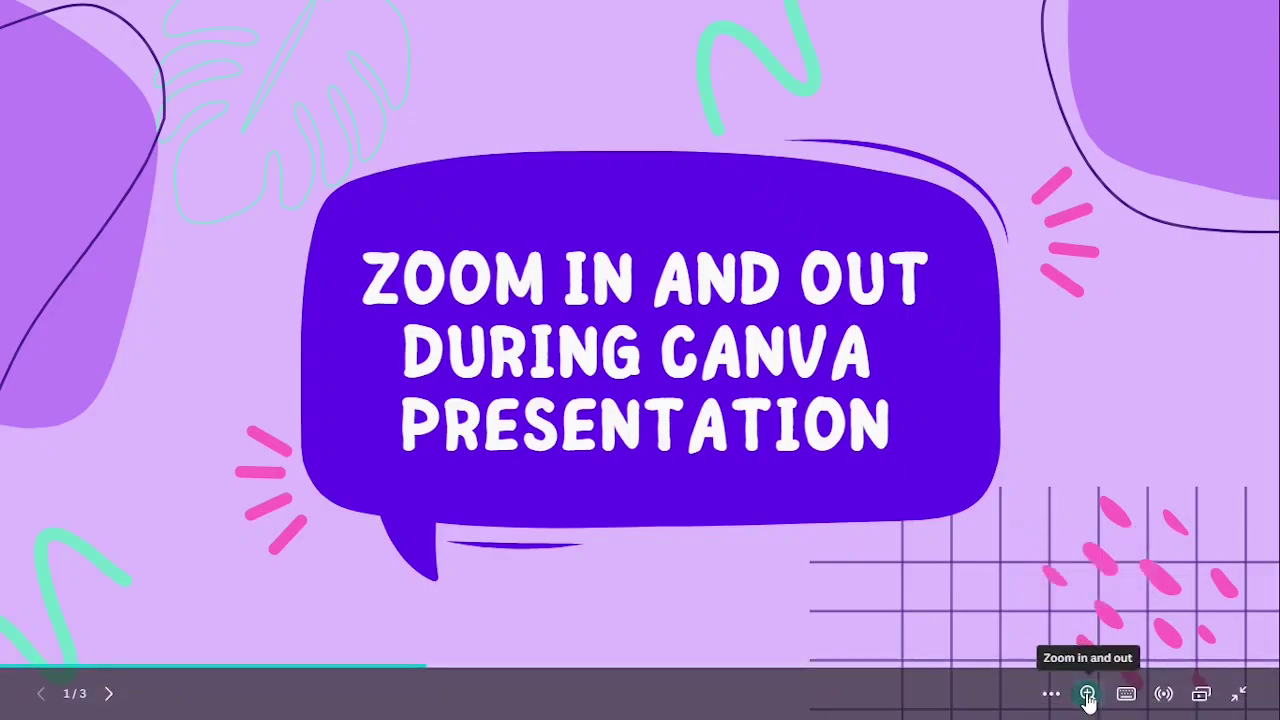
Zoom the full-screen title slide to 556% on its lettering, then fit it back to 100%
{"action": "left_click", "coordinate": [1087, 694]}
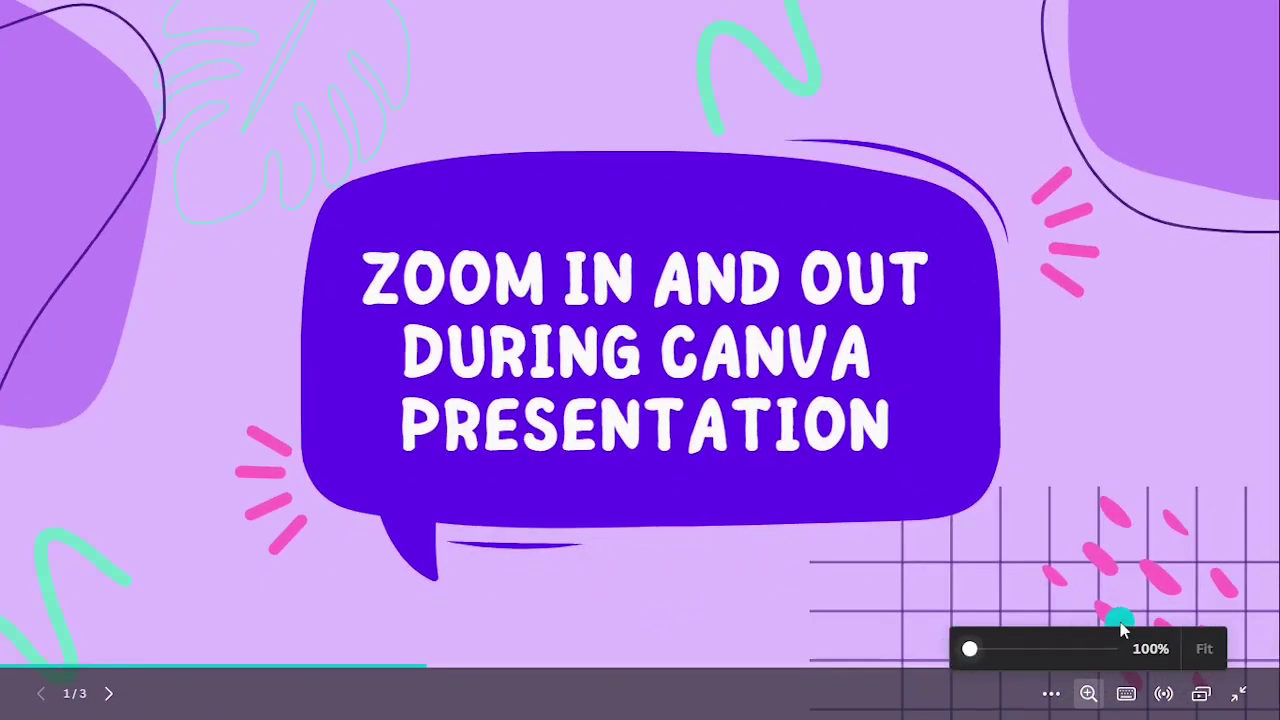
{"action": "left_click_drag", "start_coordinate": [971, 651], "coordinate": [1072, 652]}
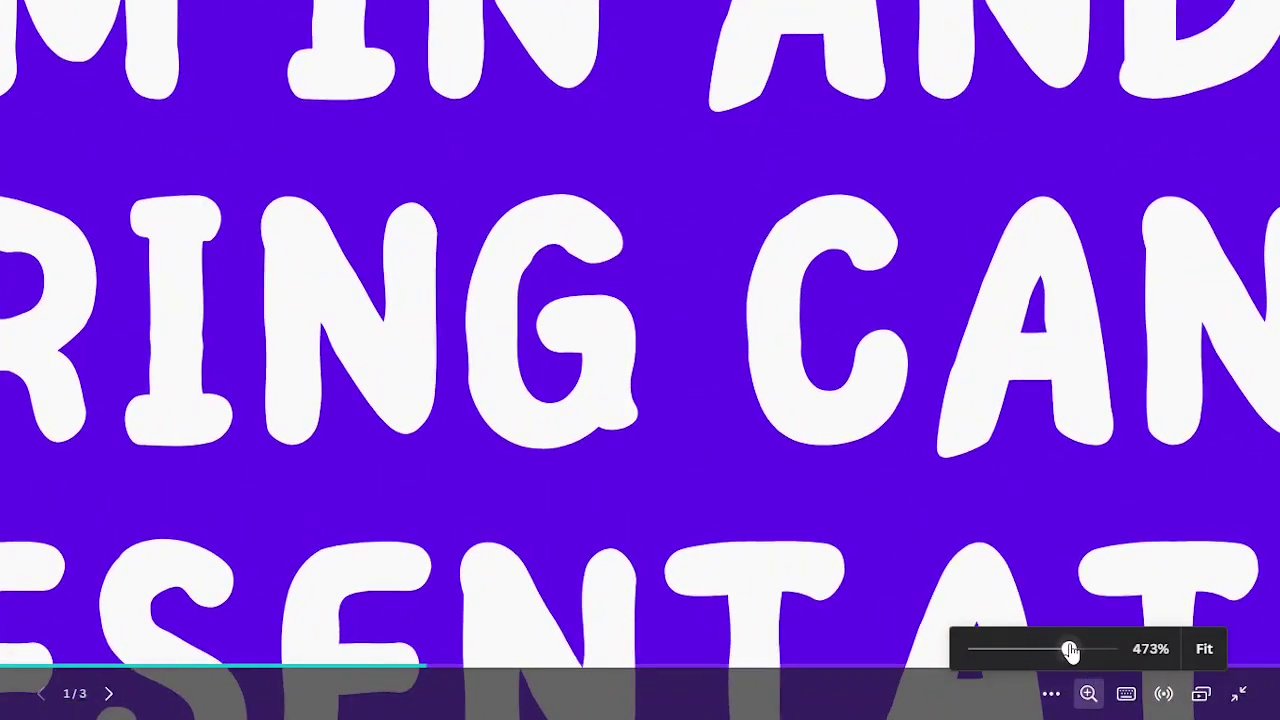
{"action": "mouse_move", "coordinate": [1070, 651]}
{"action": "left_mouse_down"}
{"action": "mouse_move", "coordinate": [1048, 650]}
{"action": "mouse_move", "coordinate": [1114, 650]}
{"action": "mouse_move", "coordinate": [1080, 651]}
{"action": "left_mouse_up"}
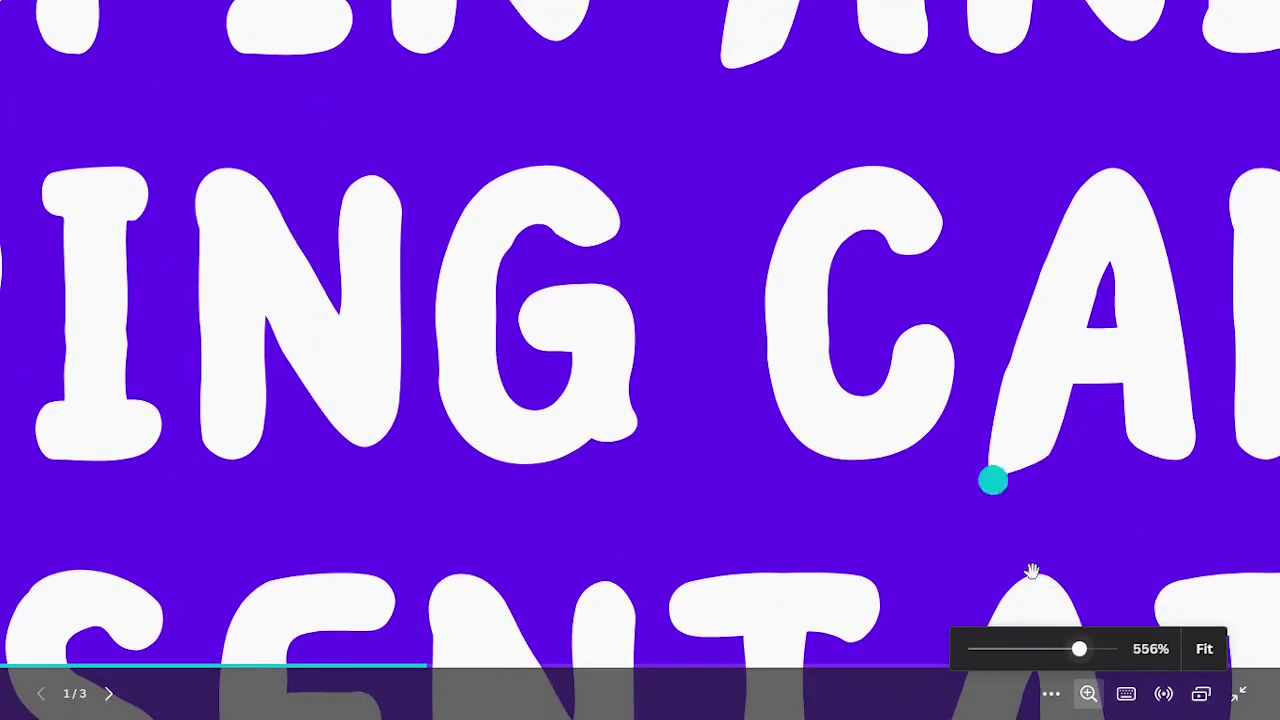
{"action": "left_click", "coordinate": [1205, 652]}
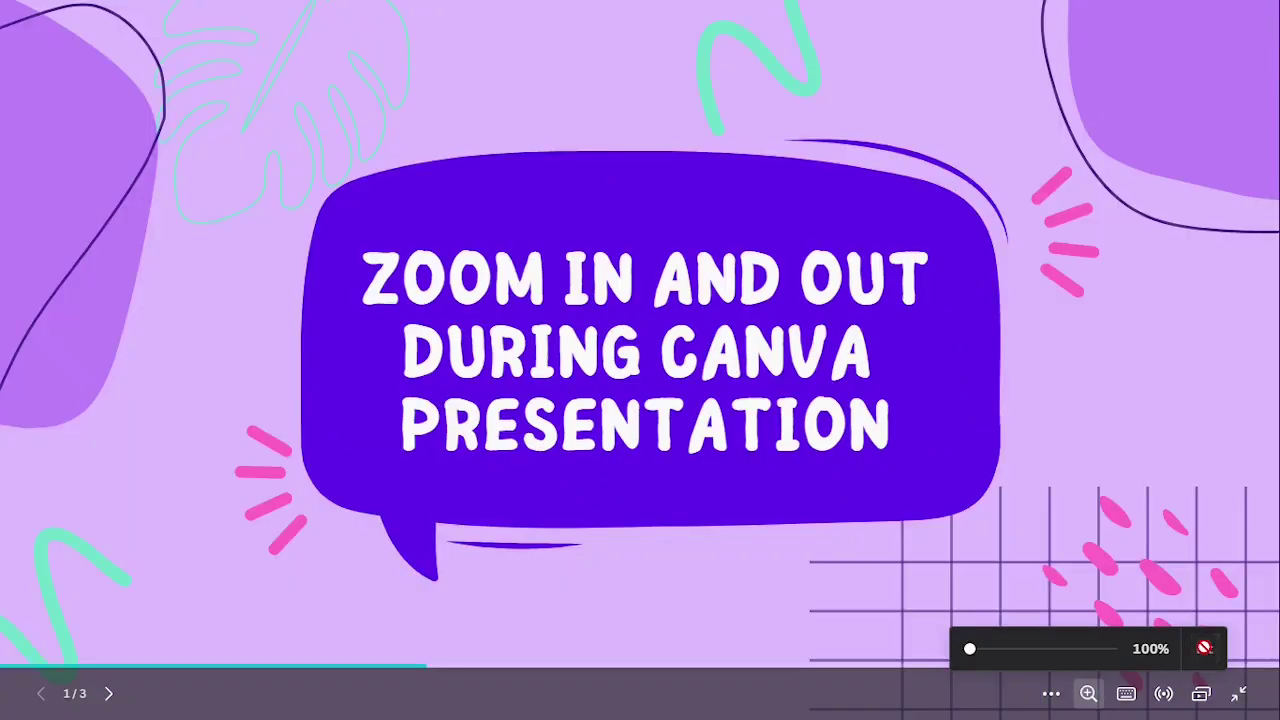
Exit full screen and relaunch the deck in Presenter view
{"action": "left_click", "coordinate": [1237, 697]}
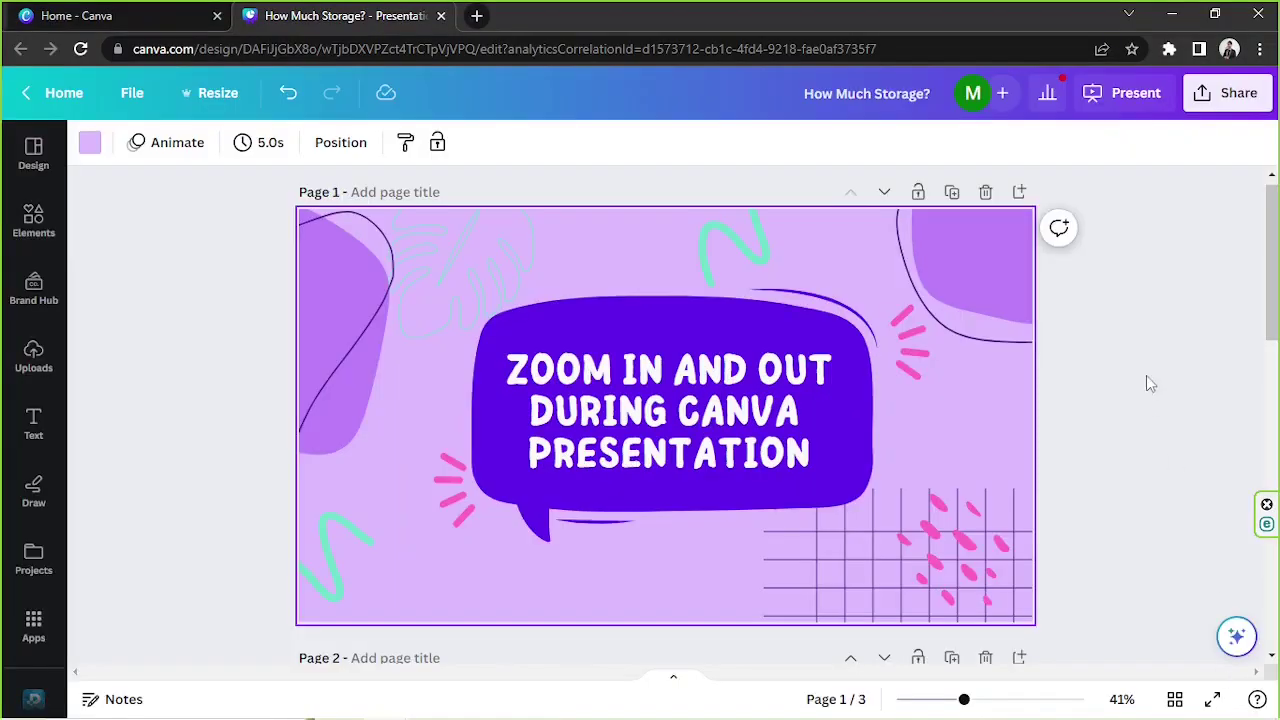
{"action": "left_click", "coordinate": [1110, 98]}
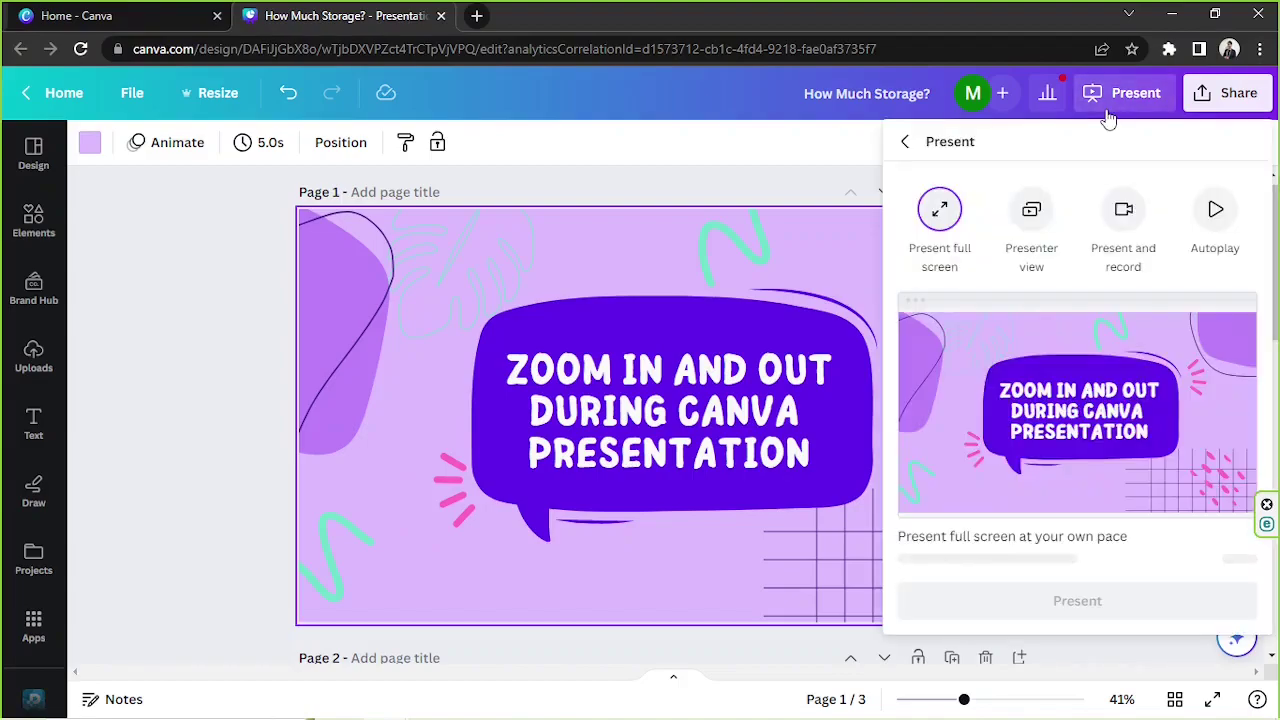
{"action": "left_click", "coordinate": [1035, 215]}
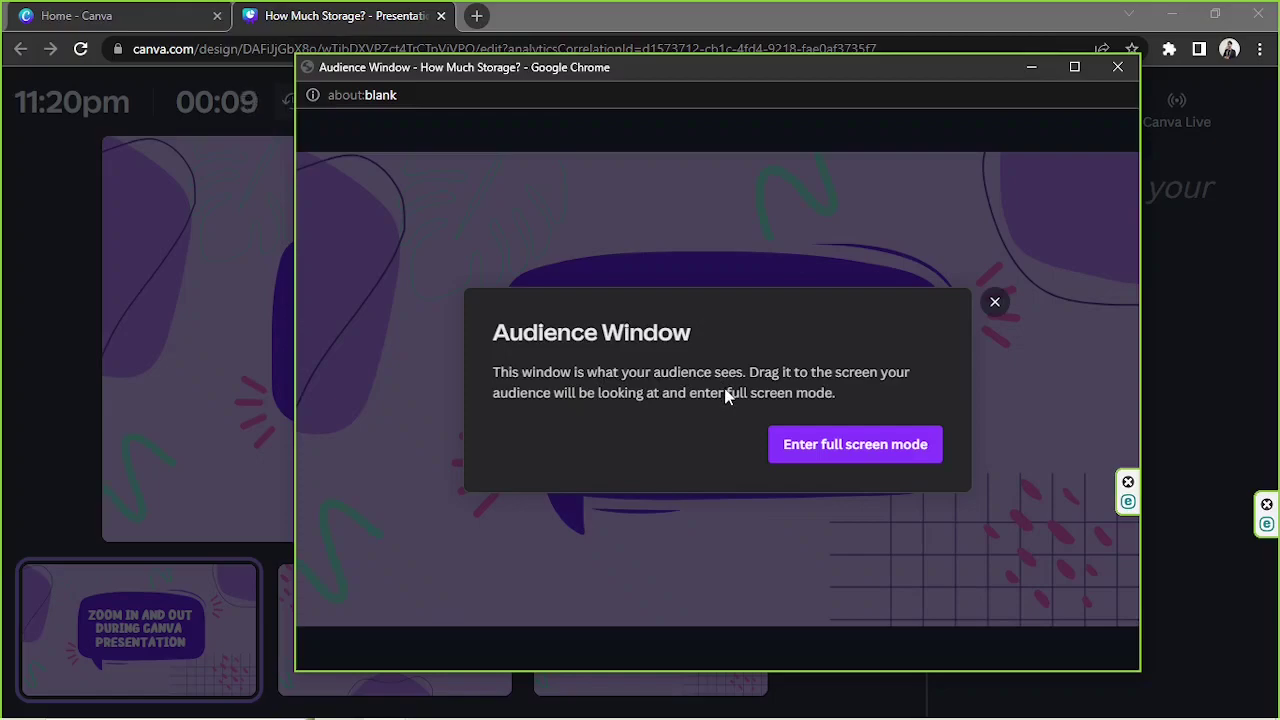
Minimize the audience window and dismiss the presenter window explanation
{"action": "left_click", "coordinate": [1033, 68]}
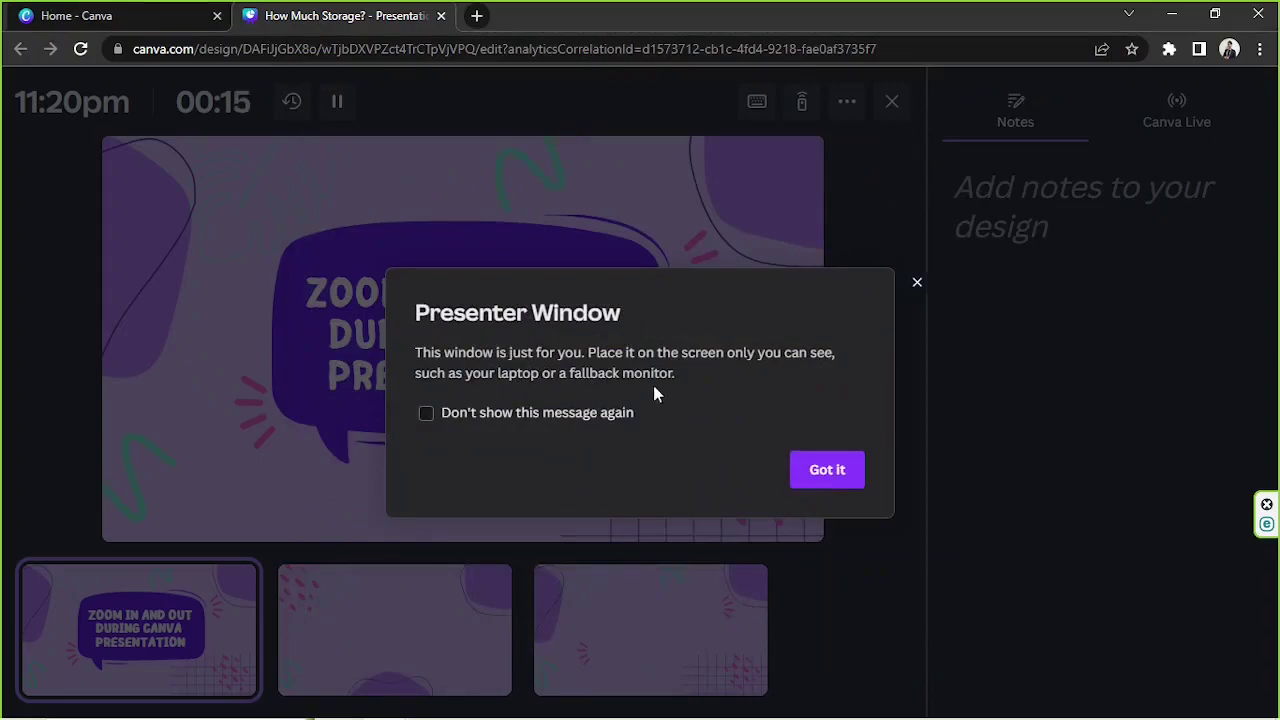
{"action": "left_click", "coordinate": [559, 417]}
{"action": "left_click", "coordinate": [560, 414]}
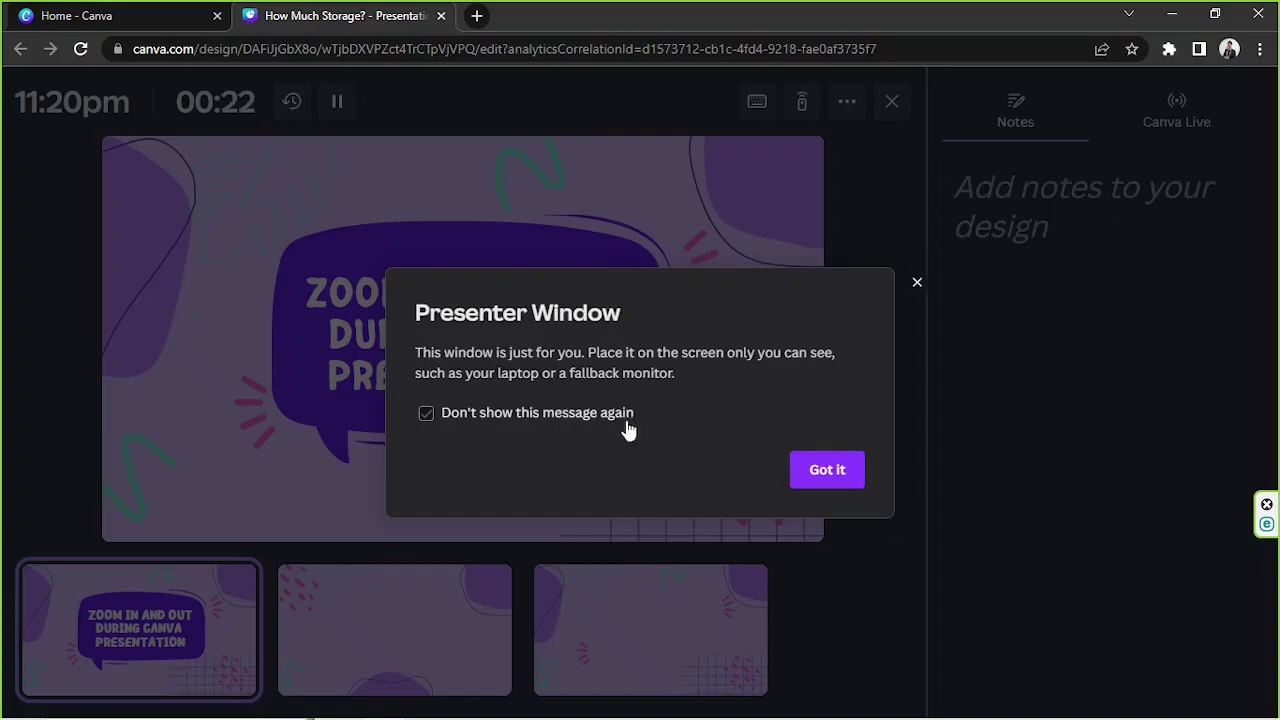
{"action": "left_click", "coordinate": [843, 479]}
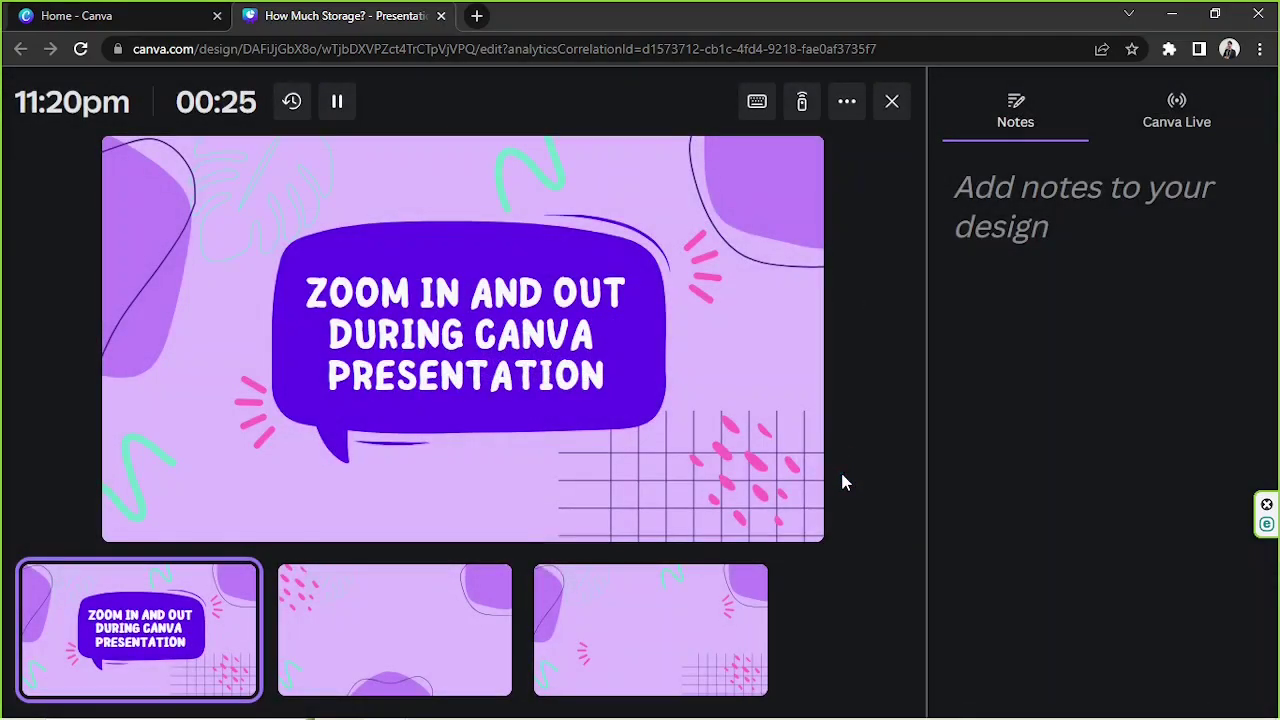
Zoom the presenter-view title slide to 1,000% on its lettering, then fit it to 100%
{"action": "mouse_move", "coordinate": [631, 469]}
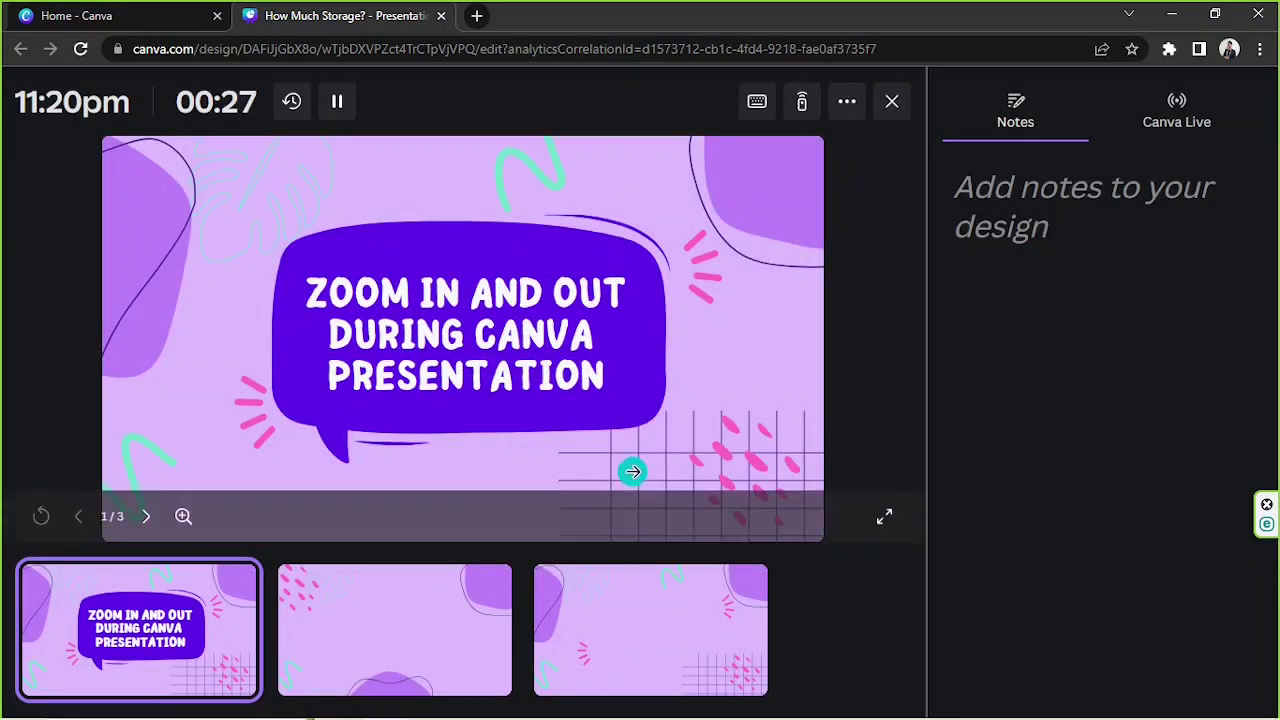
{"action": "left_click", "coordinate": [1080, 420]}
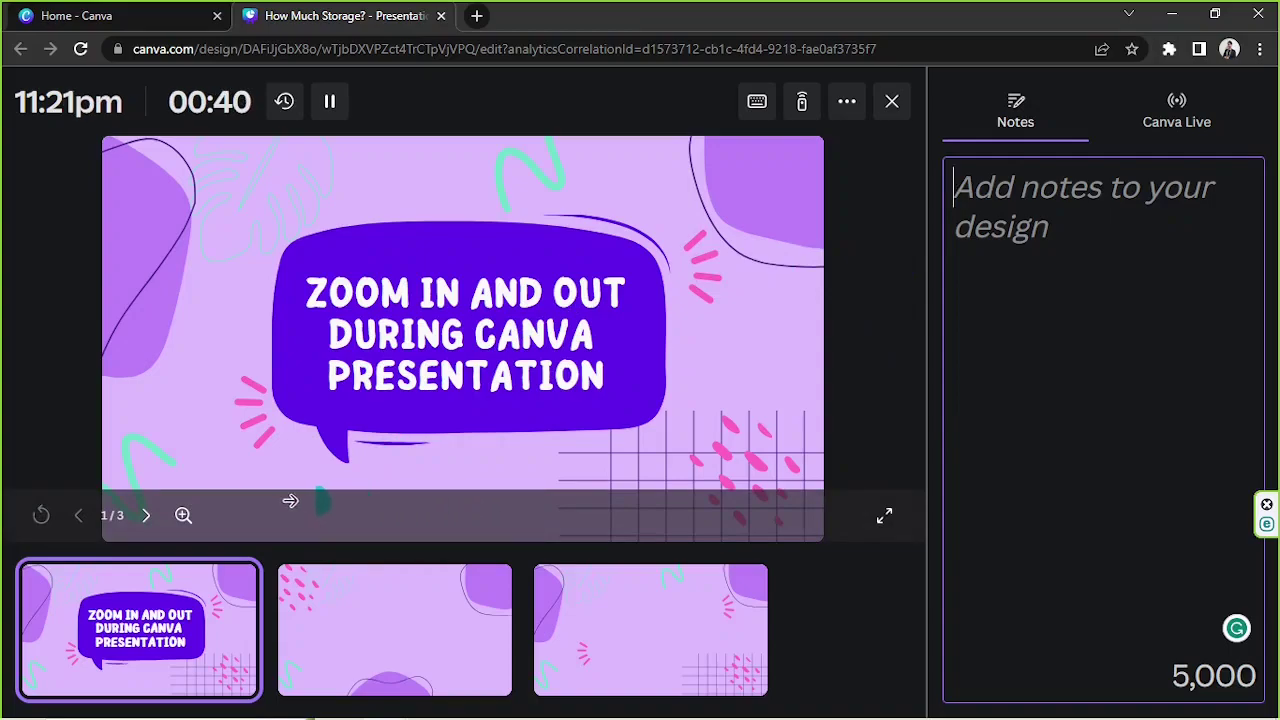
{"action": "left_click", "coordinate": [183, 517]}
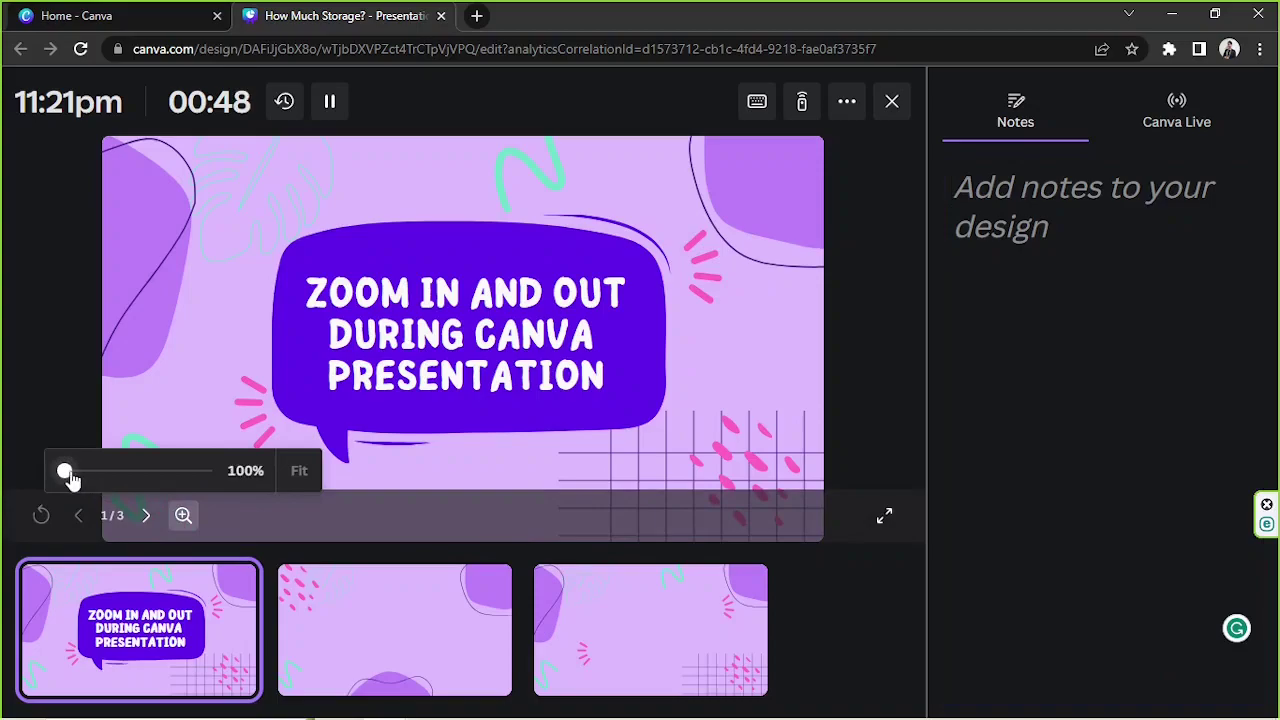
{"action": "left_click_drag", "start_coordinate": [66, 474], "coordinate": [218, 474]}
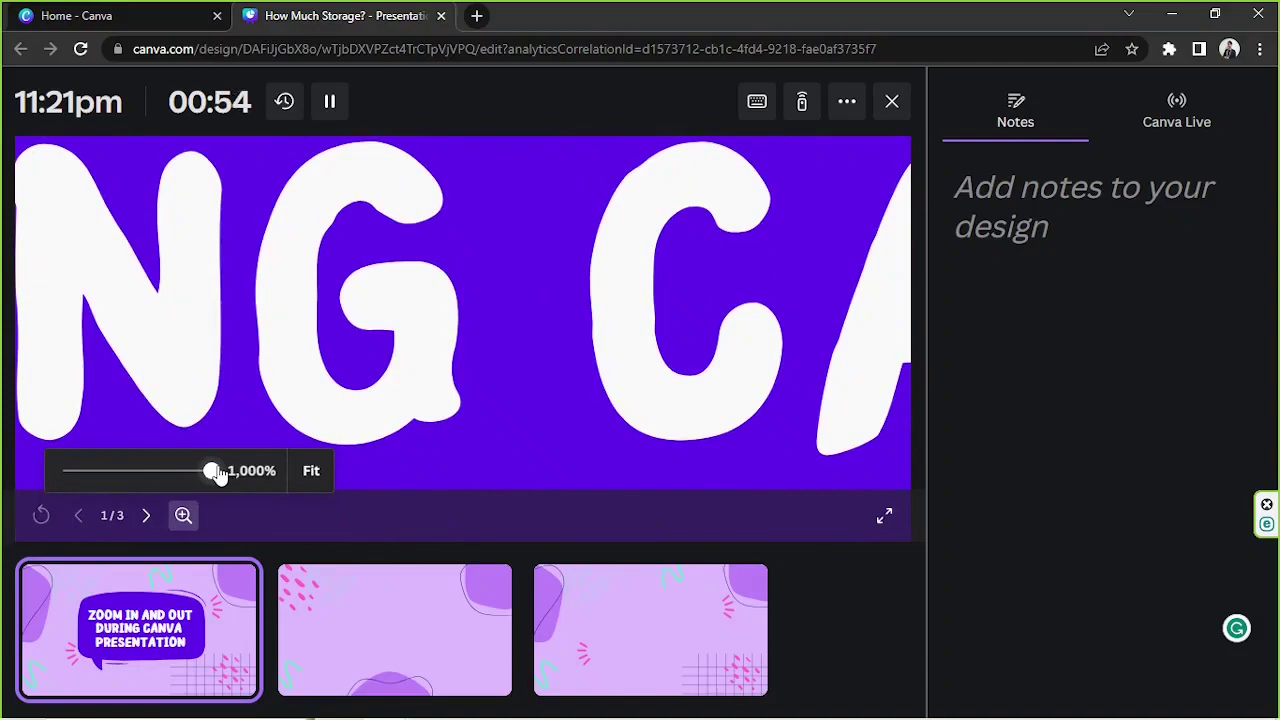
{"action": "left_click_drag", "start_coordinate": [219, 475], "coordinate": [186, 471]}
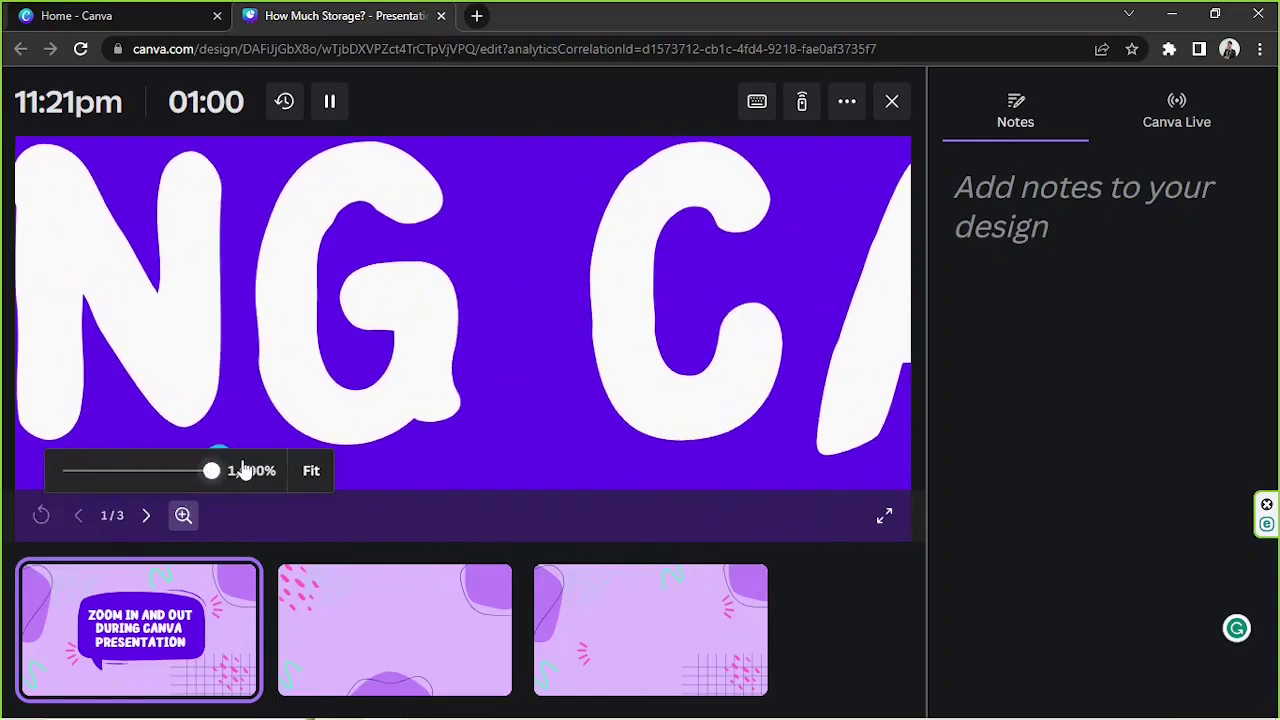
{"action": "left_click_drag", "start_coordinate": [211, 470], "coordinate": [168, 474]}
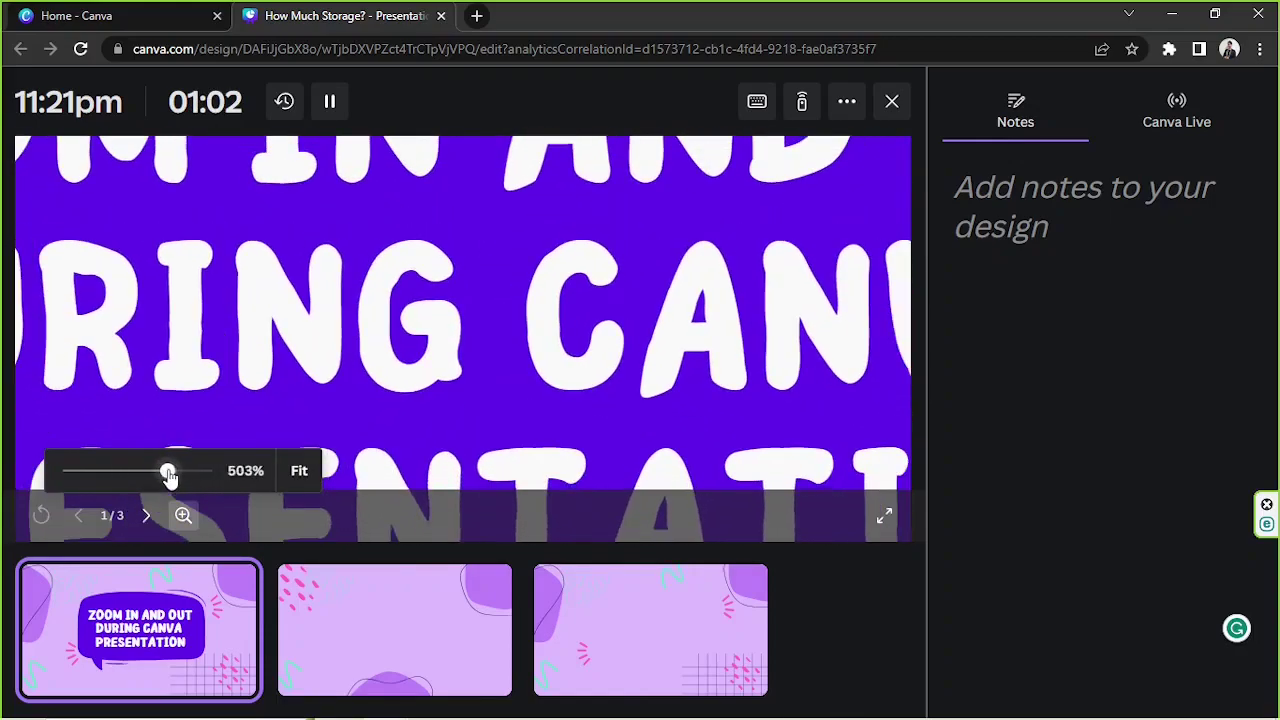
{"action": "left_click", "coordinate": [298, 475]}
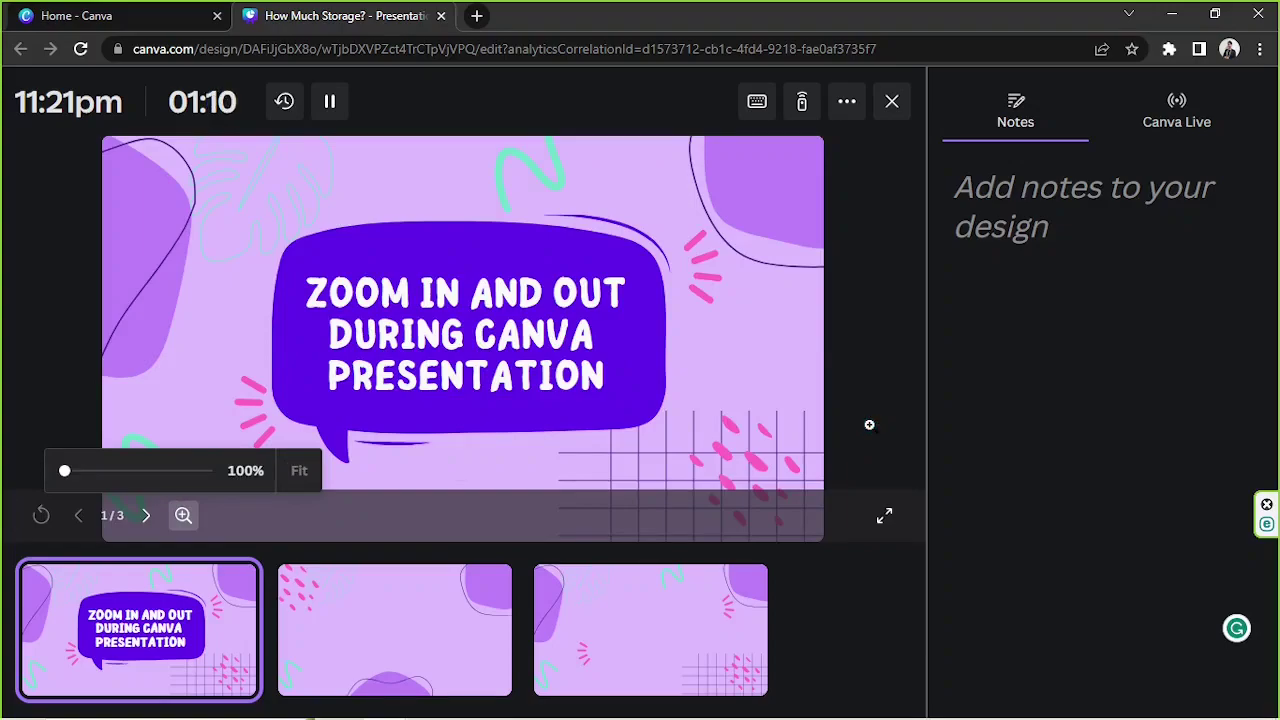
{"action": "left_click", "coordinate": [886, 520]}
Leave presenter view for the editor and clear the page 1 selection
{"action": "left_click", "coordinate": [892, 485]}
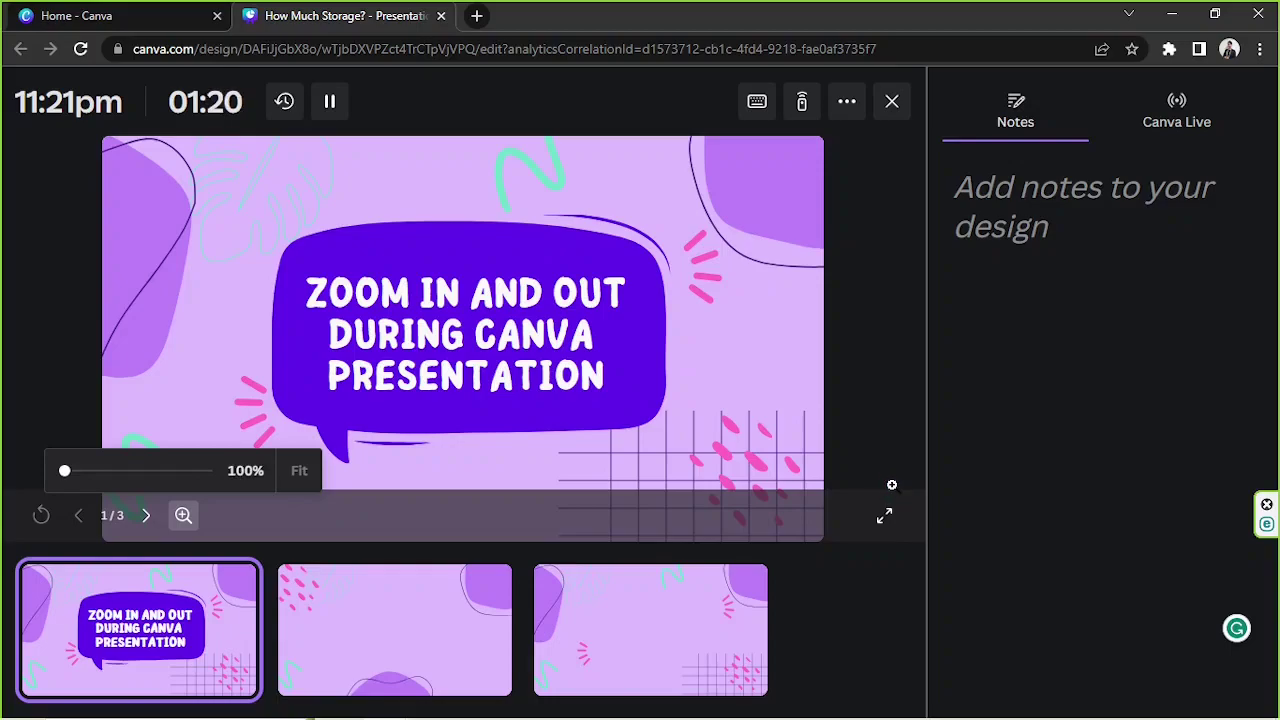
{"action": "left_click", "coordinate": [892, 484]}
{"action": "key", "text": "Escape"}
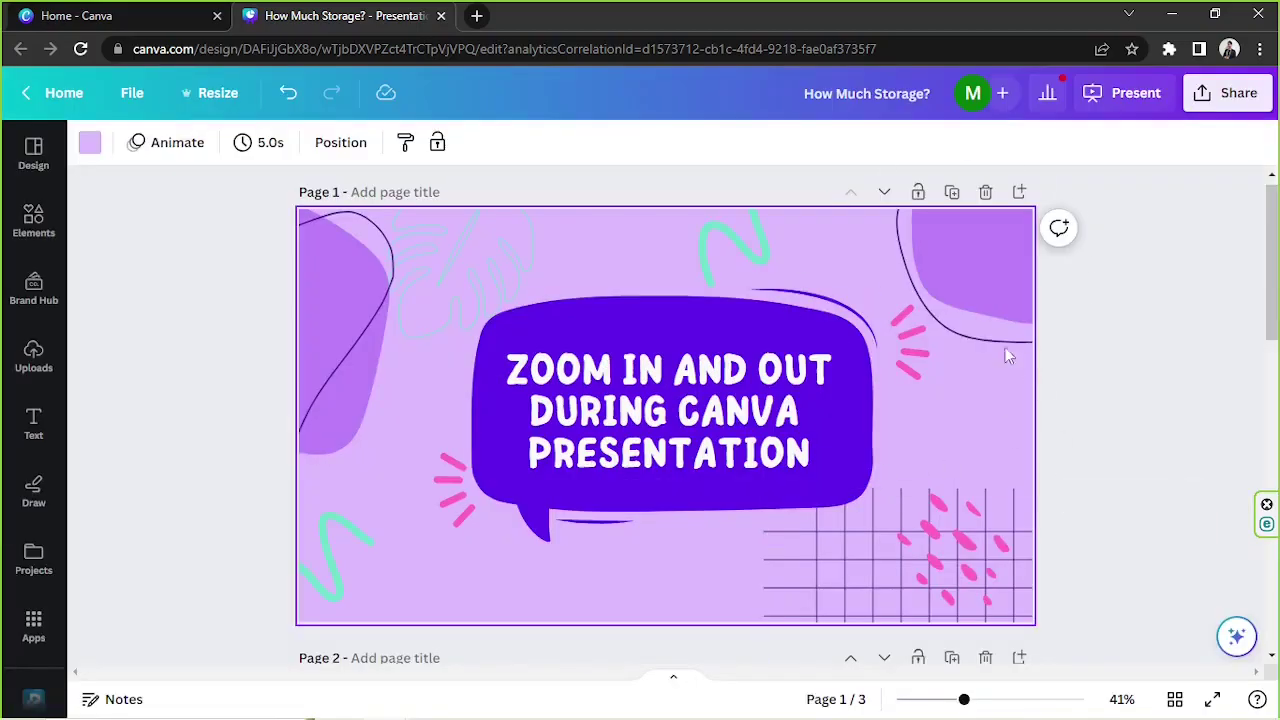
{"action": "left_click_drag", "start_coordinate": [217, 251], "coordinate": [1195, 470]}
{"action": "left_click", "coordinate": [1203, 427]}
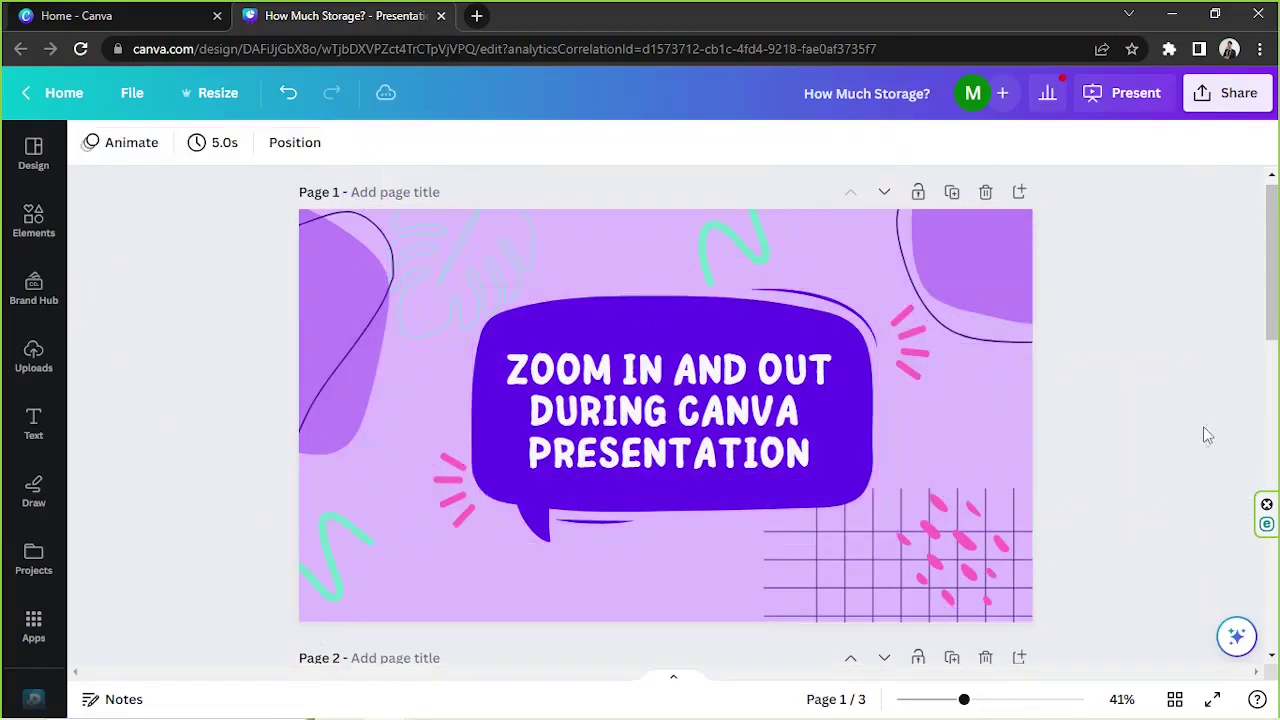
Choose Present and record, enter the recording studio, and dismiss the ESET webcam notice
{"action": "left_click", "coordinate": [1117, 100]}
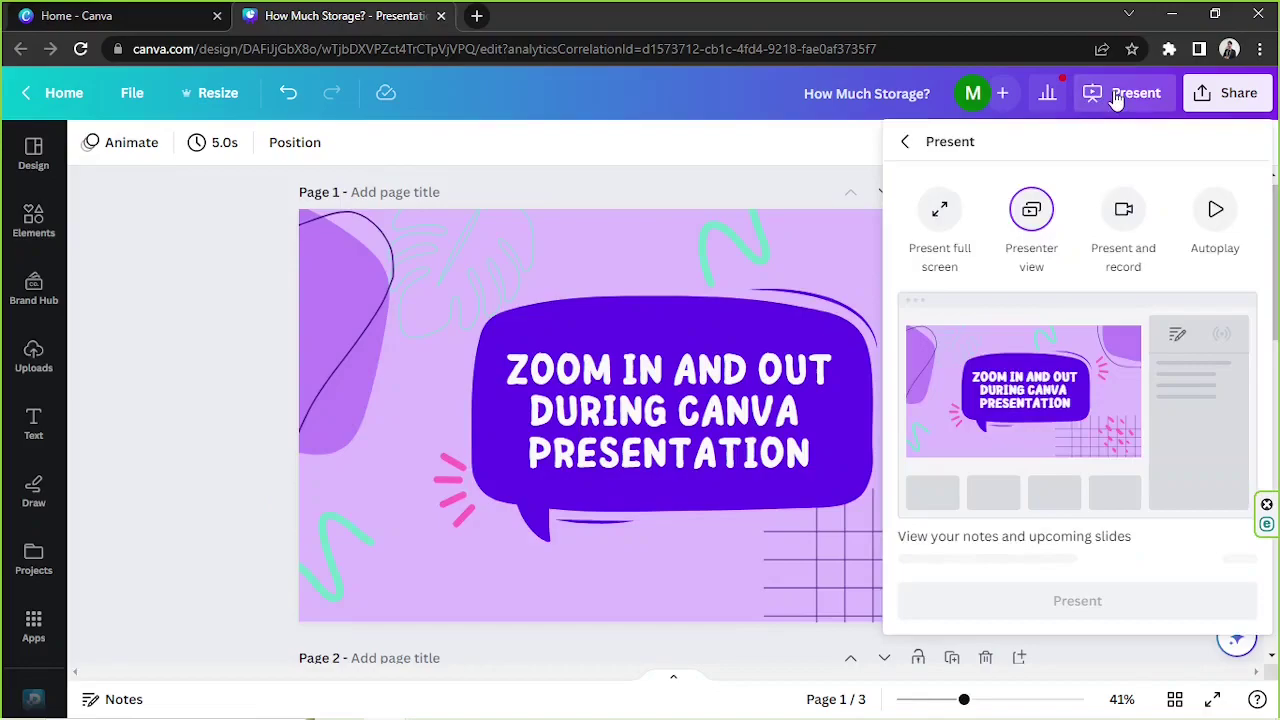
{"action": "left_click", "coordinate": [1124, 215]}
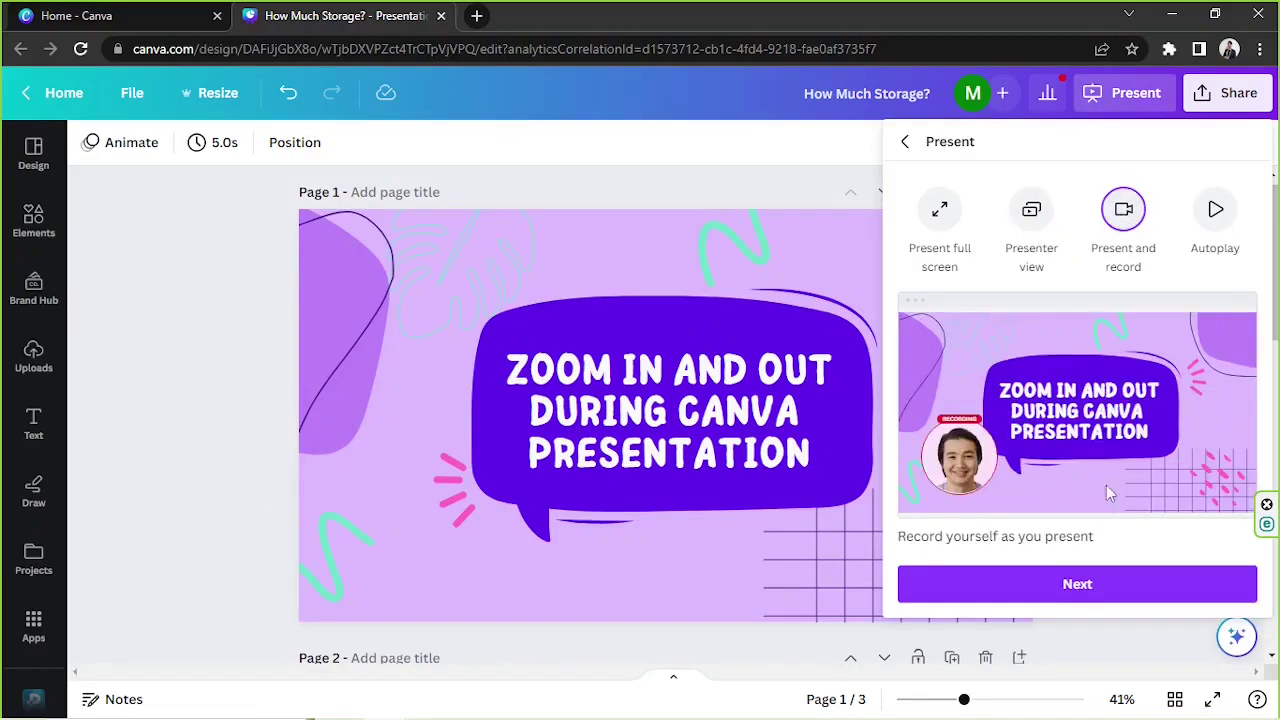
{"action": "left_click", "coordinate": [1107, 582]}
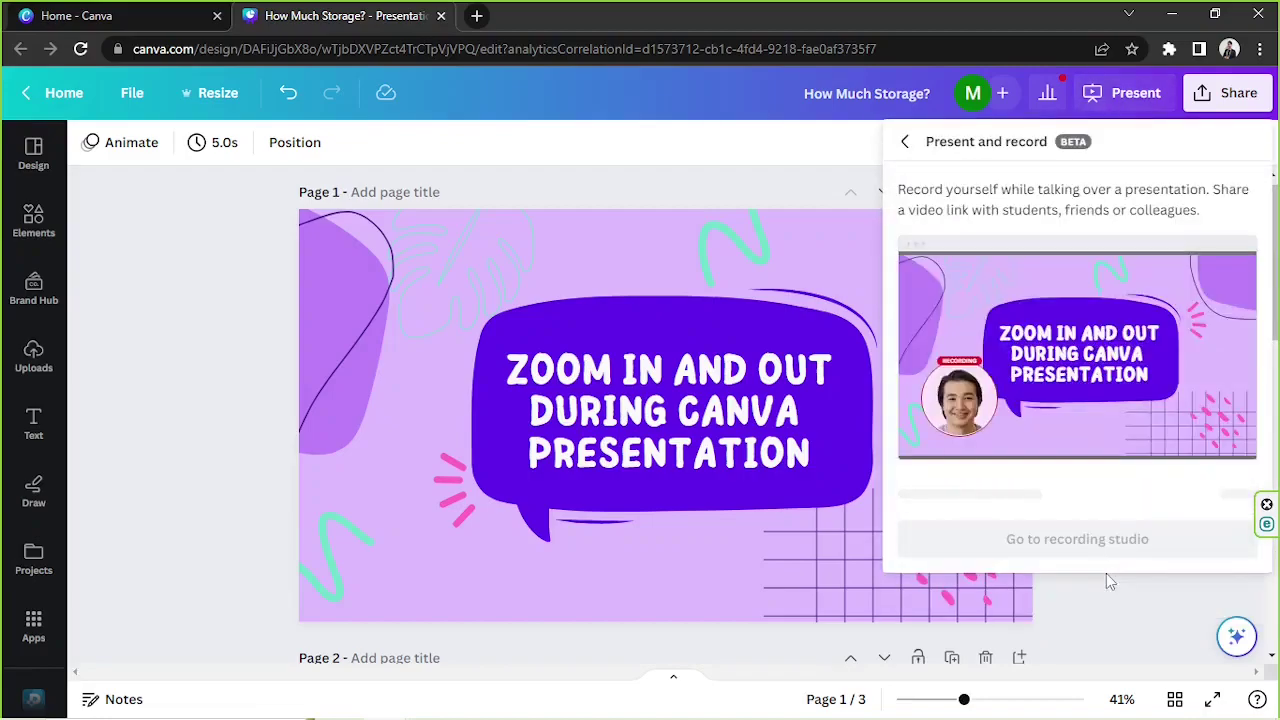
{"action": "left_click", "coordinate": [1202, 532]}
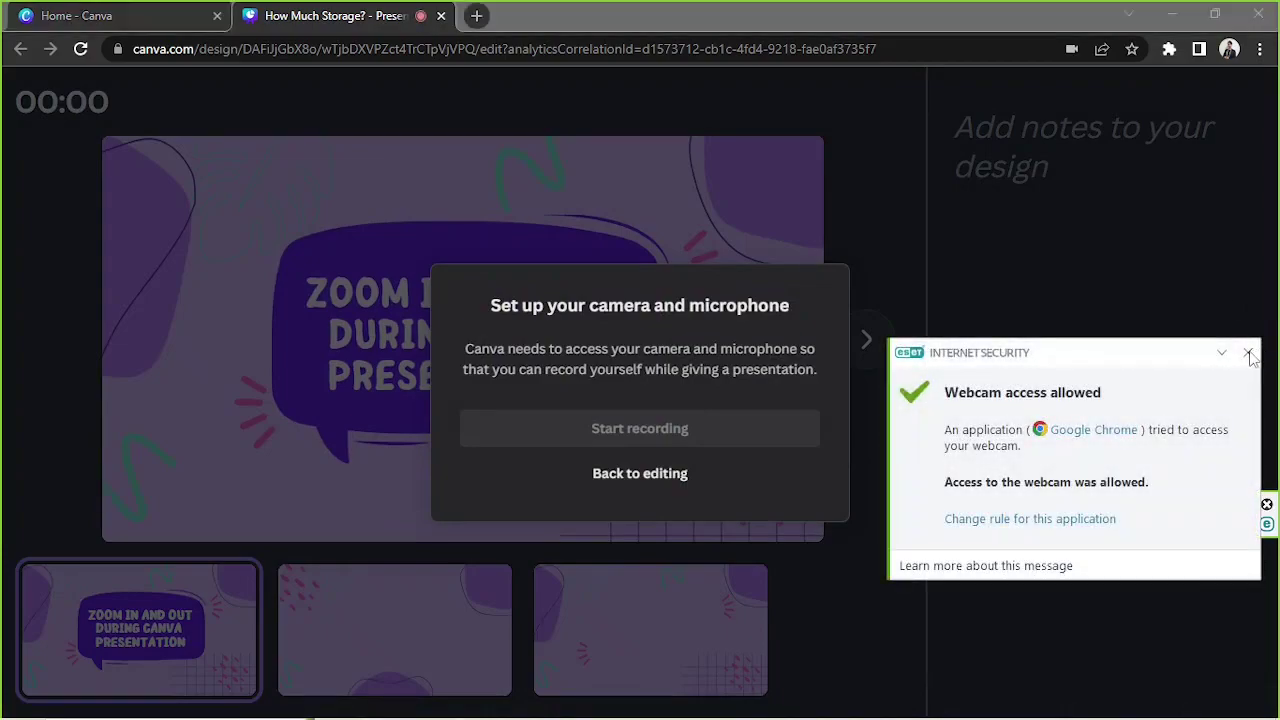
{"action": "left_click", "coordinate": [1248, 353]}
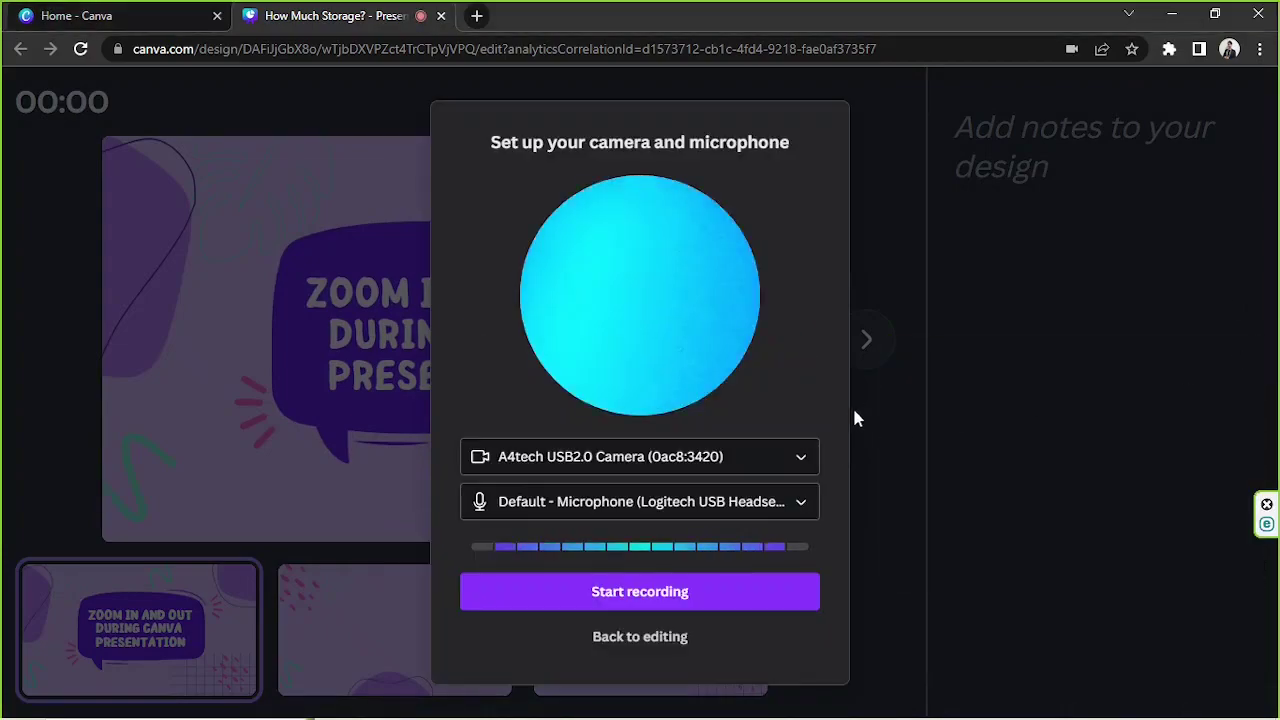
Start recording, visit slide 2, then return to the title slide
{"action": "left_click", "coordinate": [700, 592]}
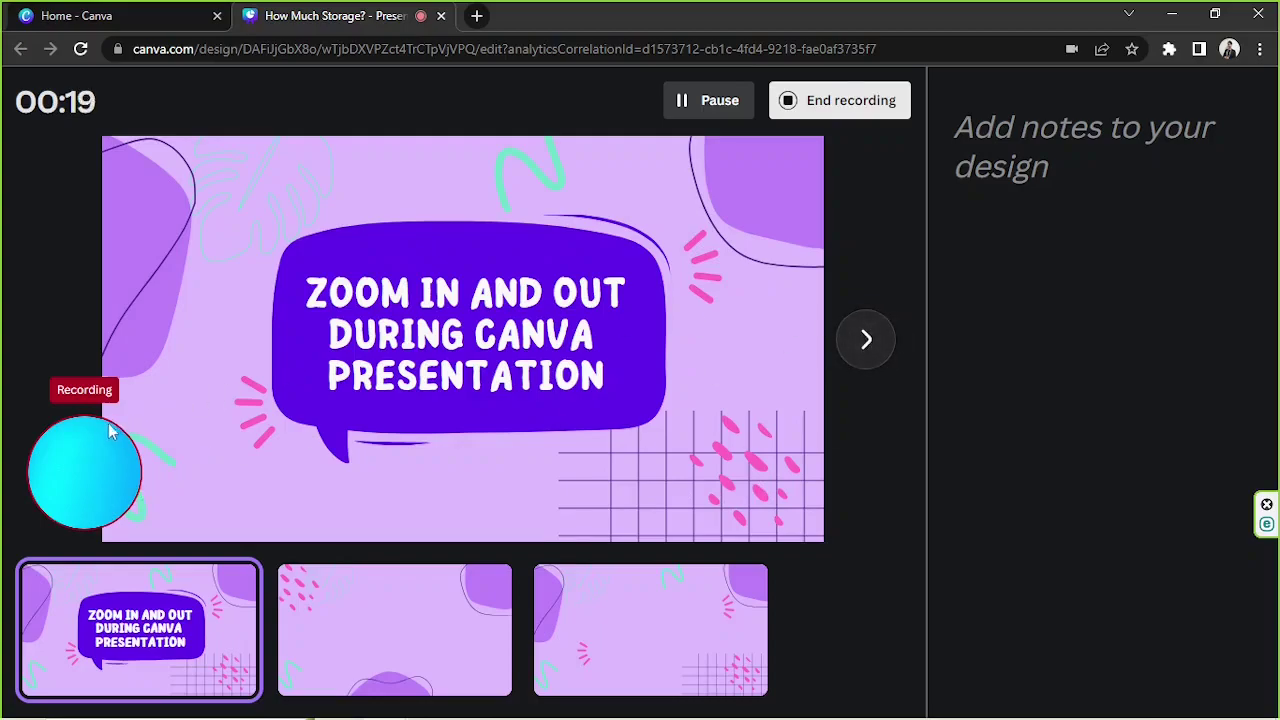
{"action": "left_click", "coordinate": [449, 640]}
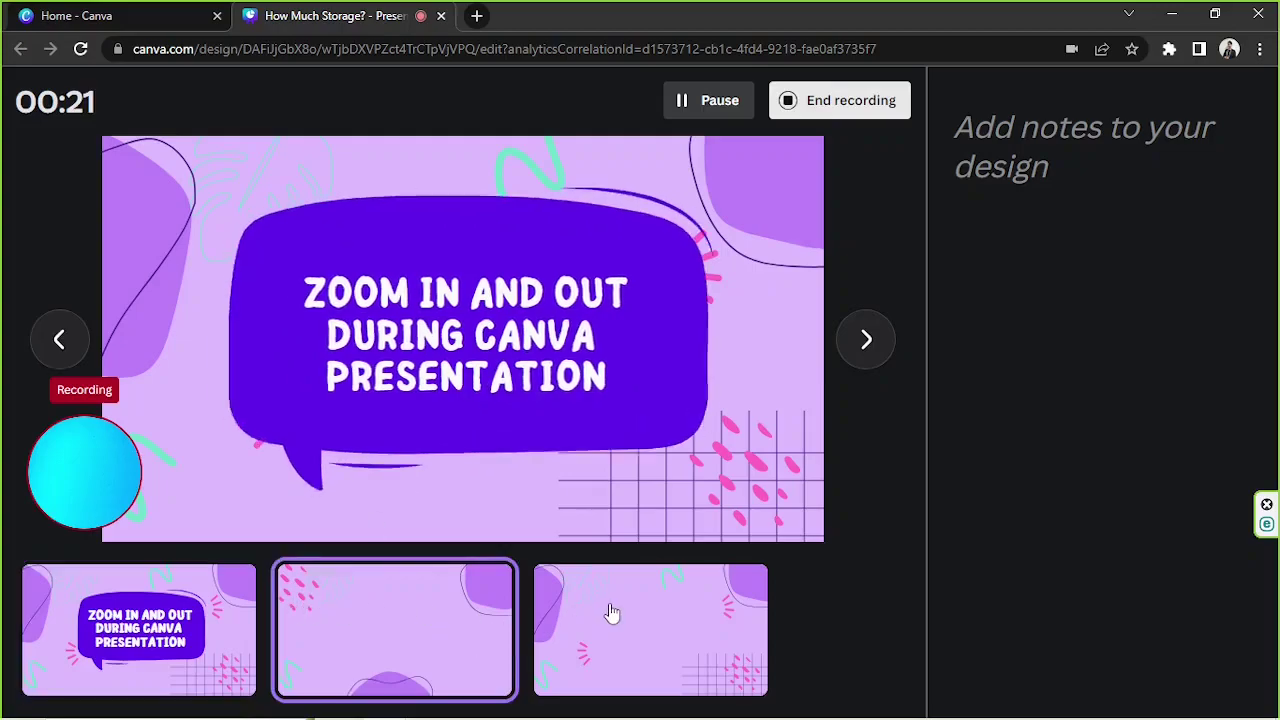
{"action": "left_click", "coordinate": [190, 668]}
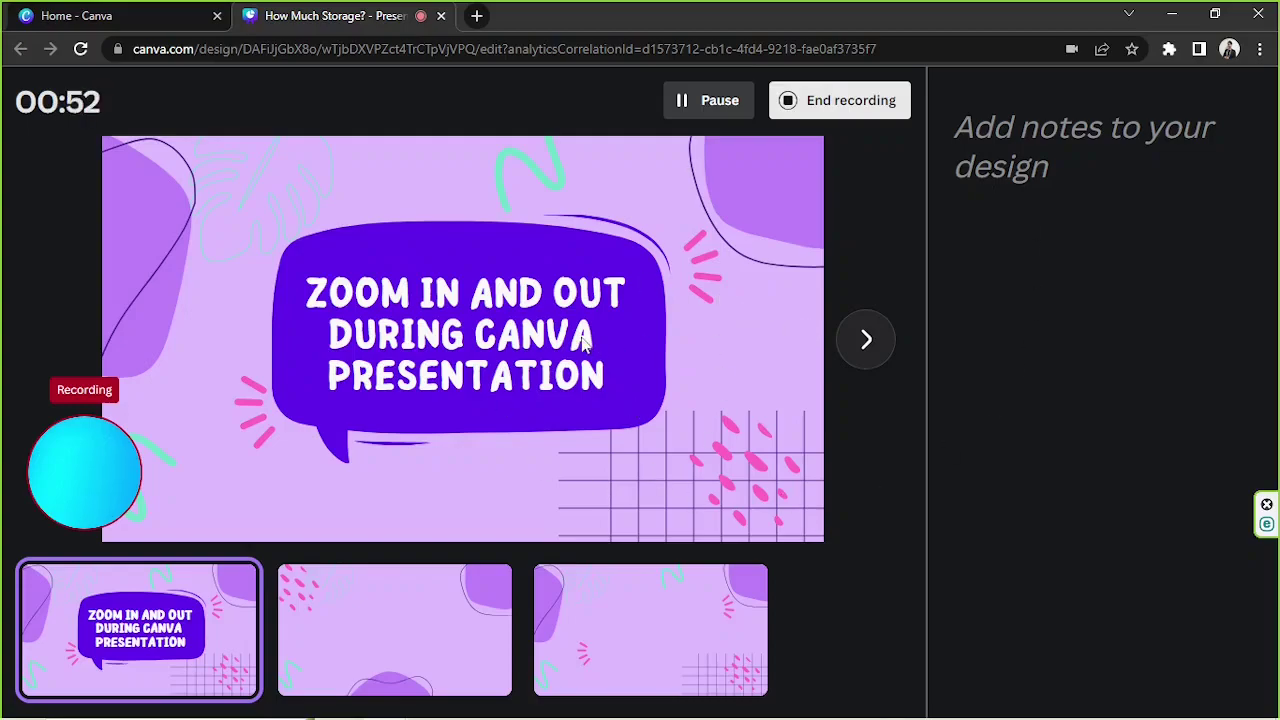
Discard the recording mid-upload, return to editing, and close the record panel and ESET notice
{"action": "left_click", "coordinate": [843, 101]}
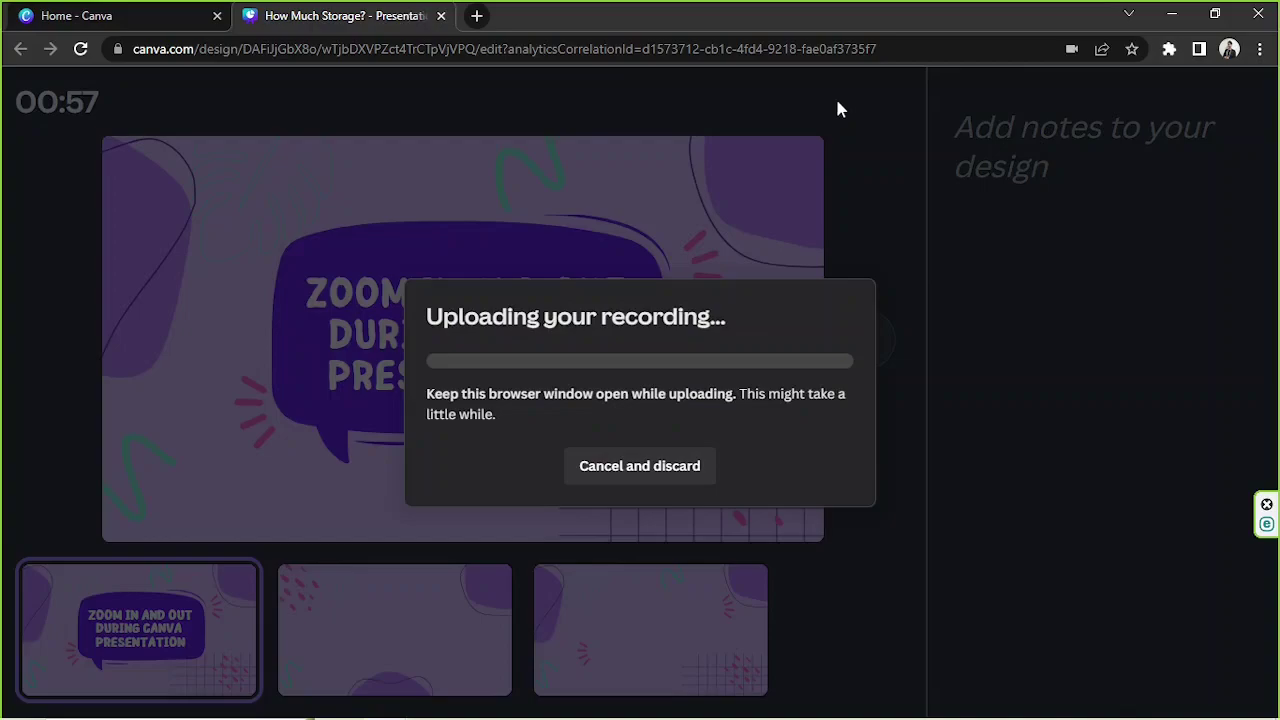
{"action": "left_click", "coordinate": [634, 482]}
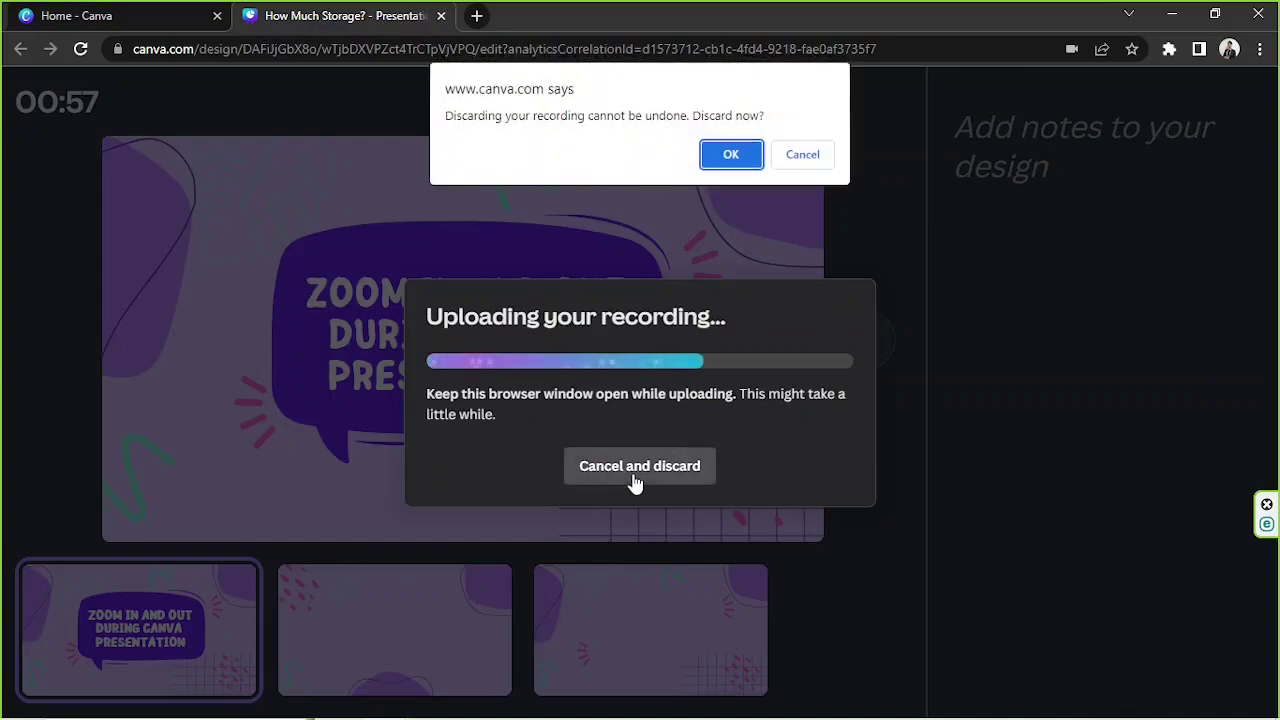
{"action": "left_click", "coordinate": [731, 155]}
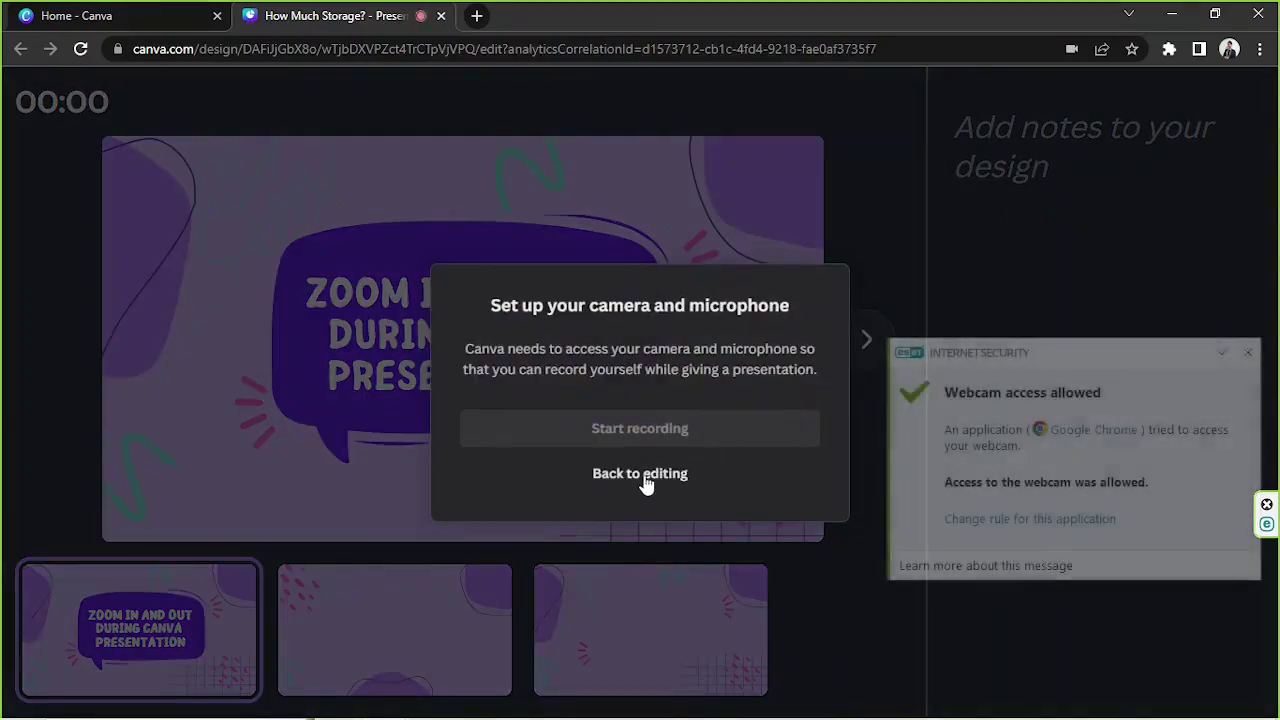
{"action": "left_click", "coordinate": [646, 478]}
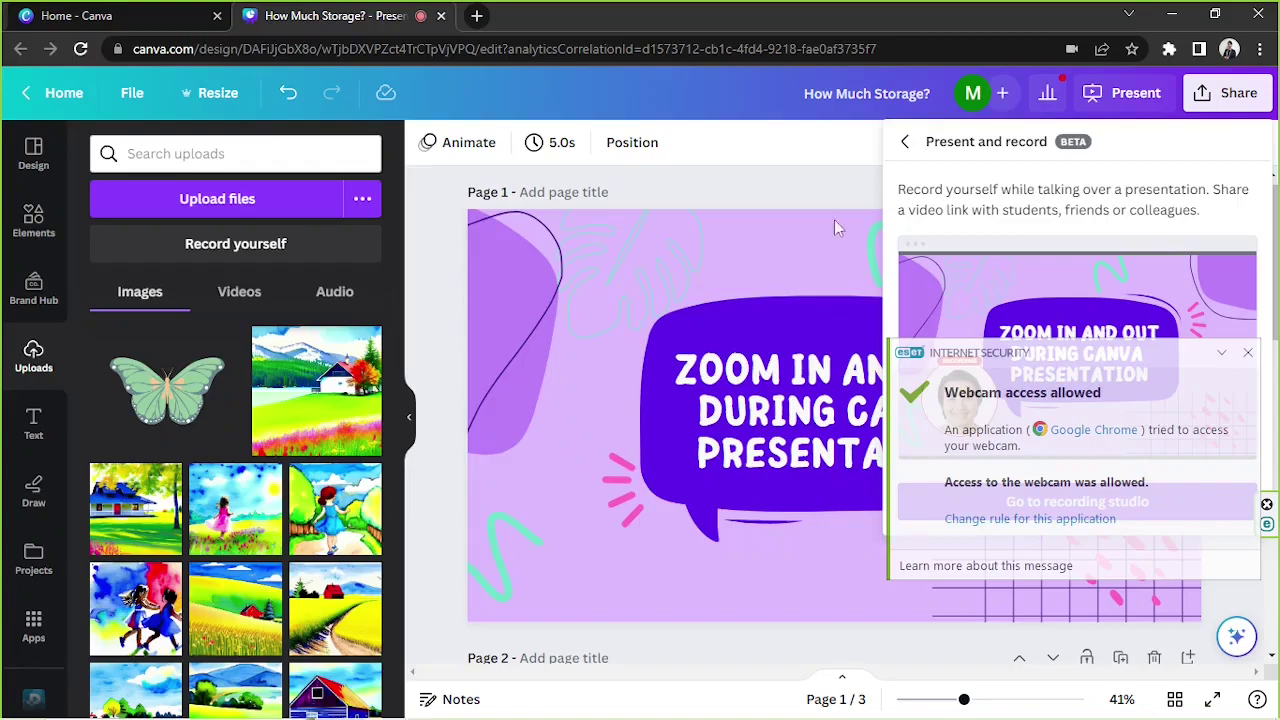
{"action": "left_click", "coordinate": [800, 177]}
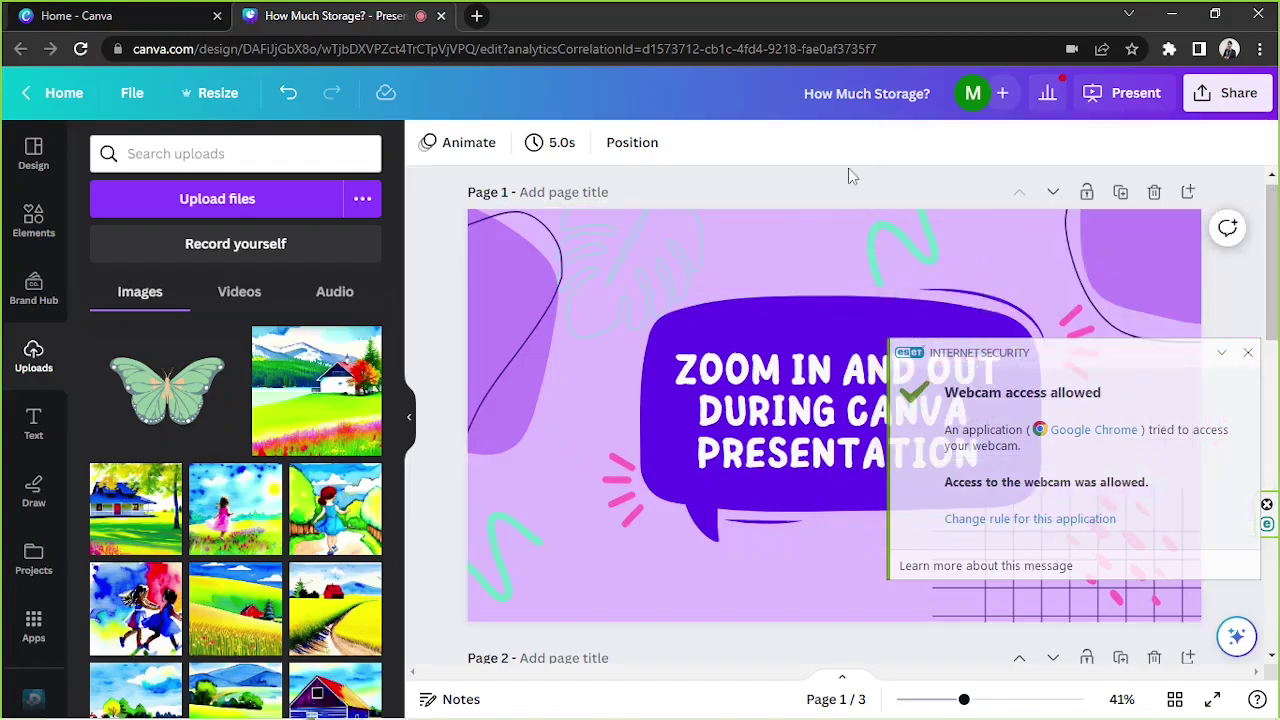
{"action": "left_click", "coordinate": [1246, 350]}
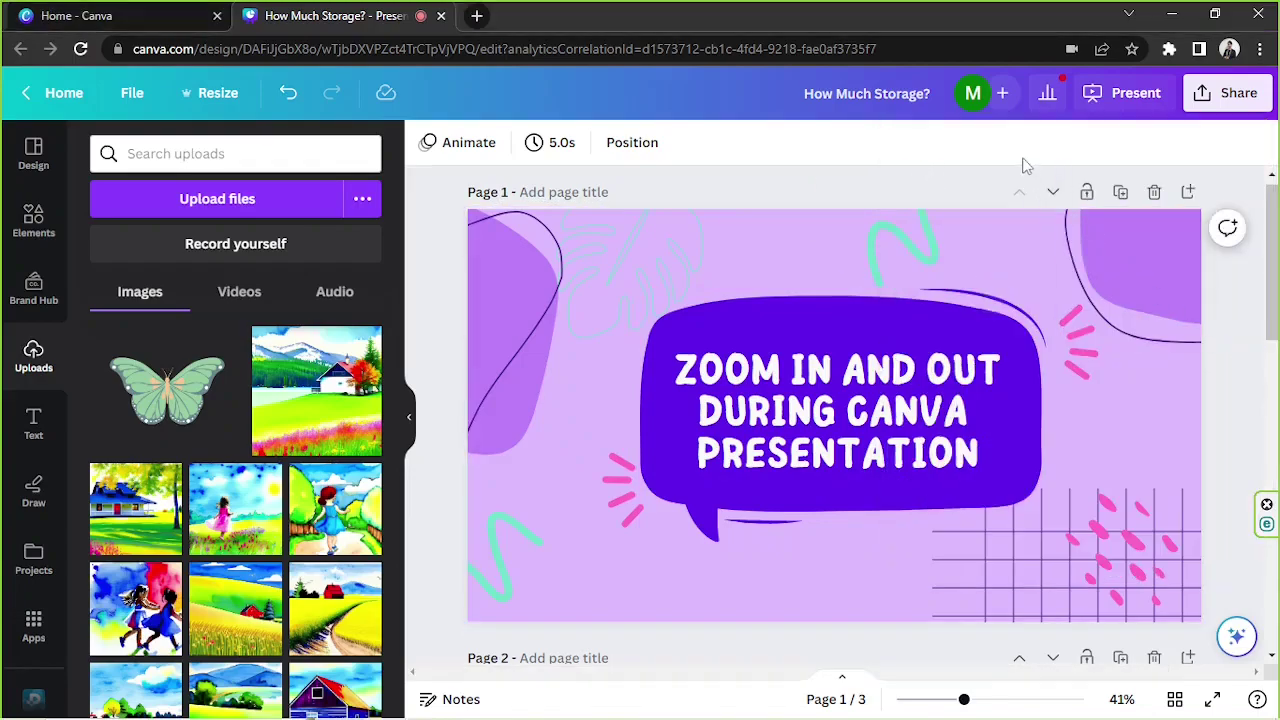
{"action": "left_click", "coordinate": [1100, 101]}
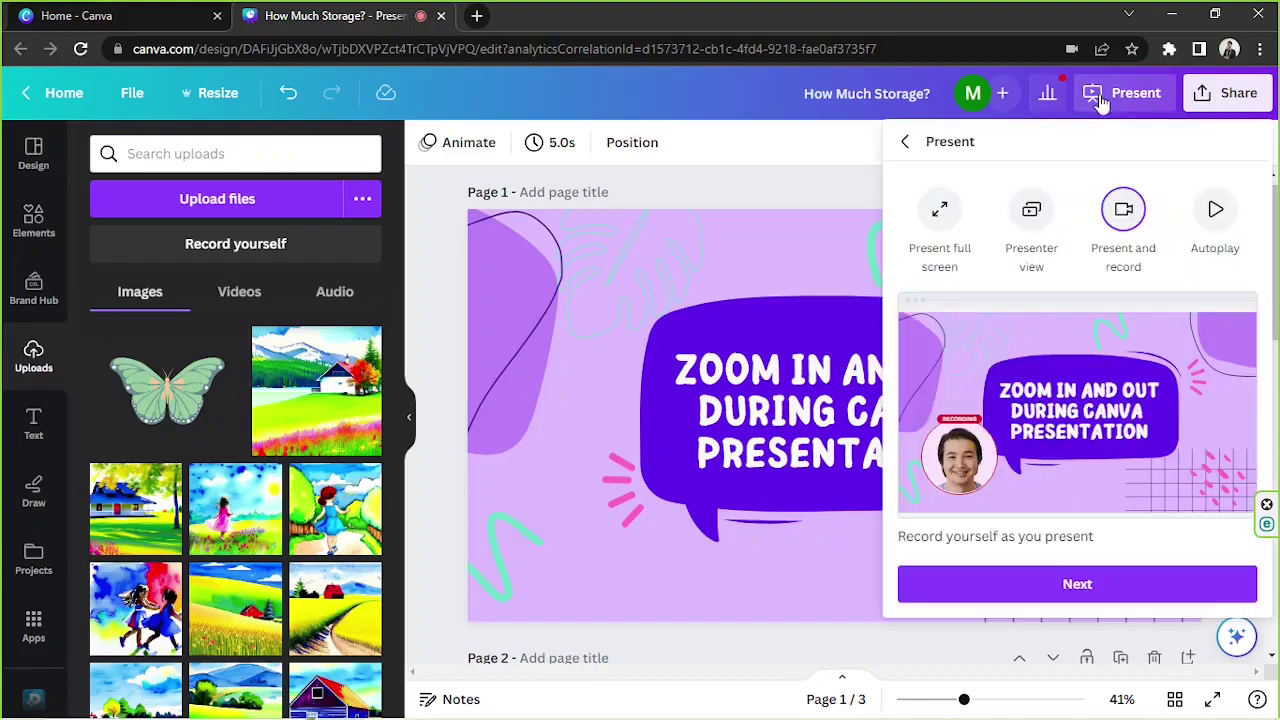
{"action": "left_click", "coordinate": [1220, 218]}
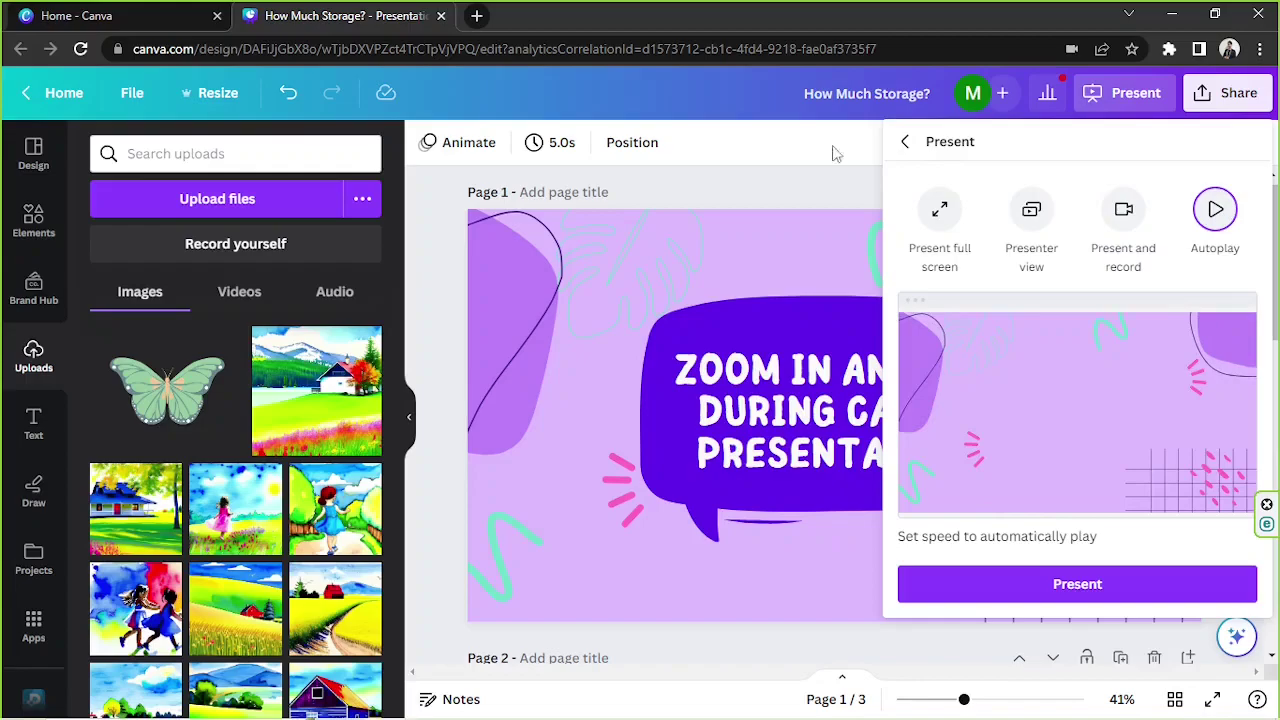
{"action": "left_click", "coordinate": [802, 194]}
{"action": "scroll", "coordinate": [807, 190], "scroll_direction": "down", "scroll_amount": 8}
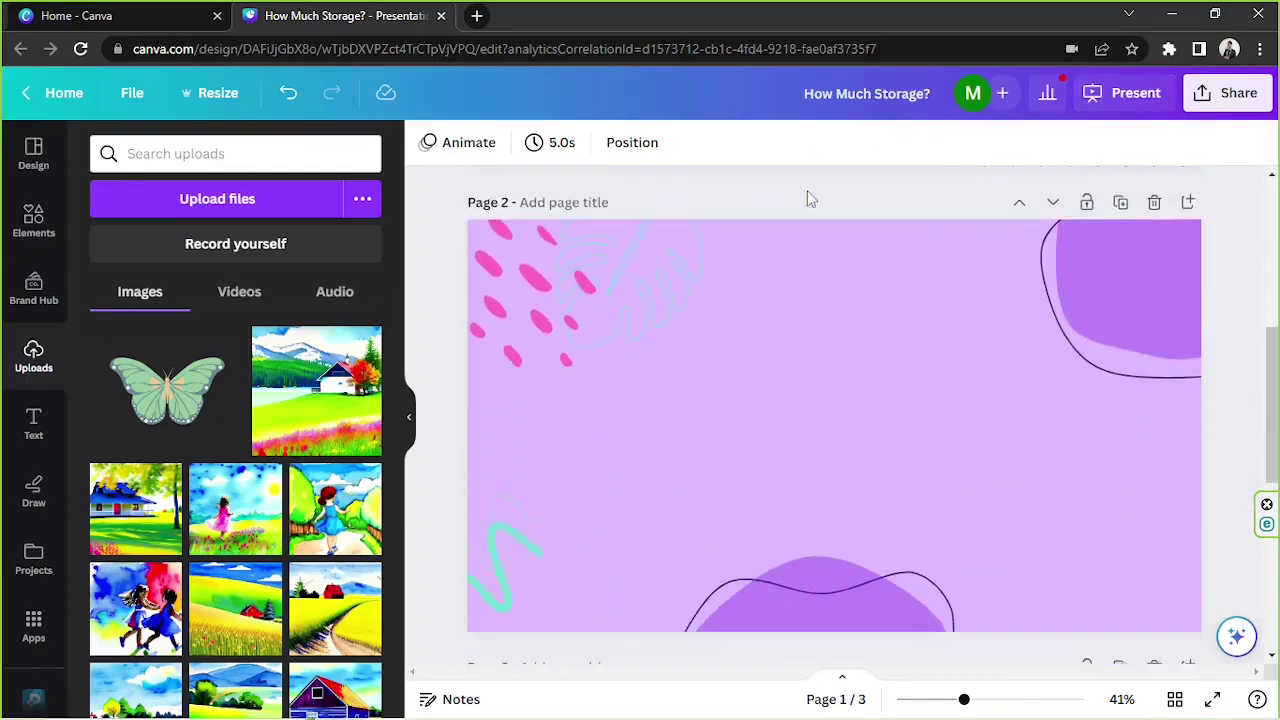
{"action": "scroll", "coordinate": [808, 193], "scroll_direction": "down", "scroll_amount": 3}
{"action": "scroll", "coordinate": [808, 193], "scroll_direction": "up", "scroll_amount": 10}
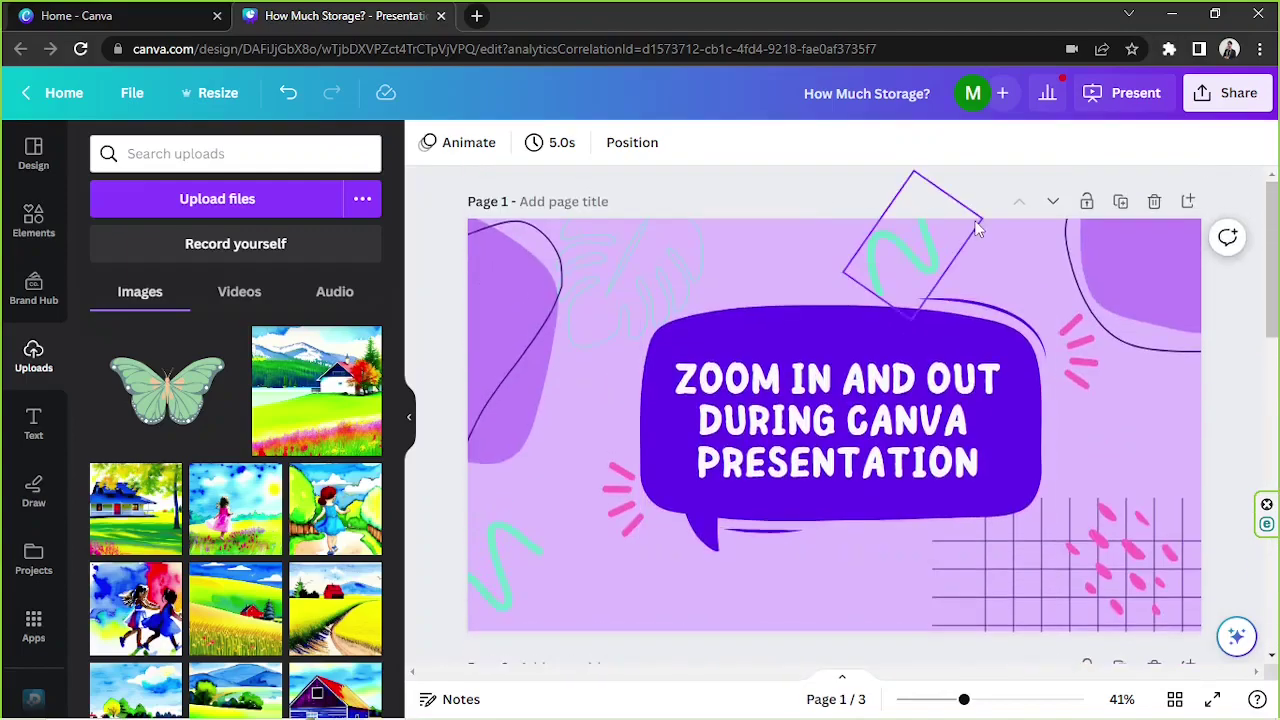
{"action": "scroll", "coordinate": [1036, 260], "scroll_direction": "down", "scroll_amount": 2}
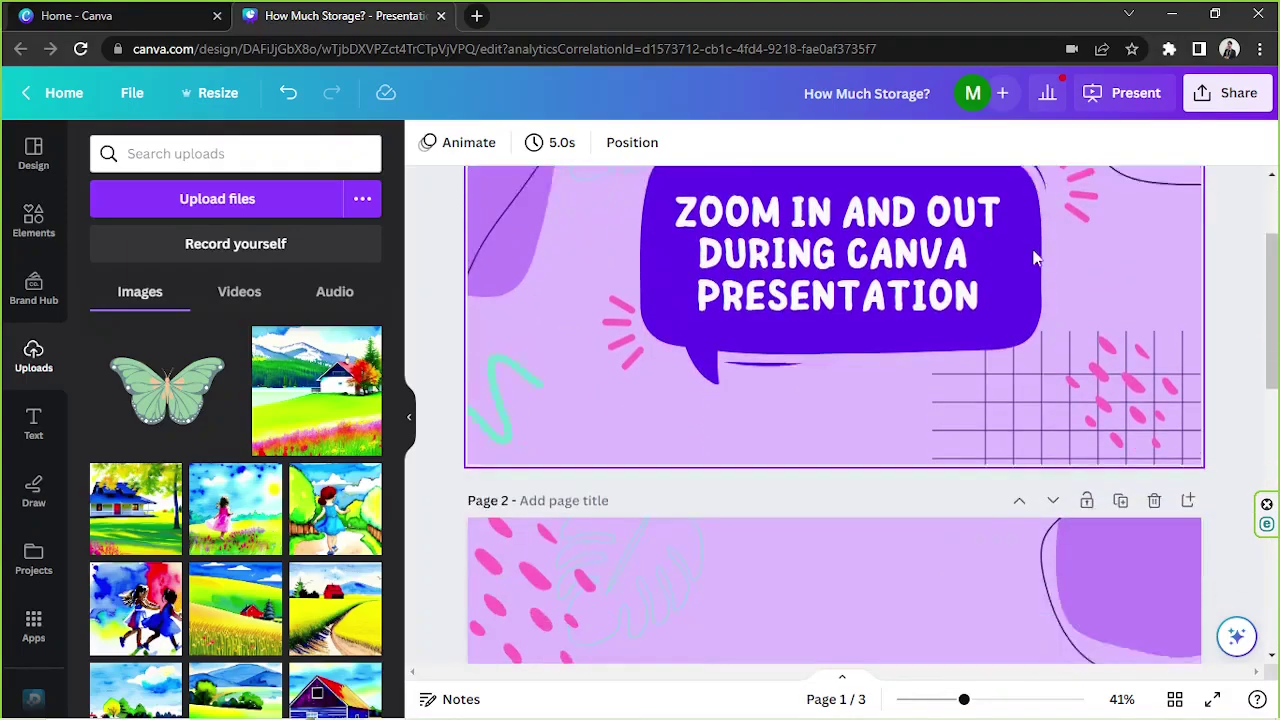
{"action": "scroll", "coordinate": [1036, 258], "scroll_direction": "up", "scroll_amount": 2}
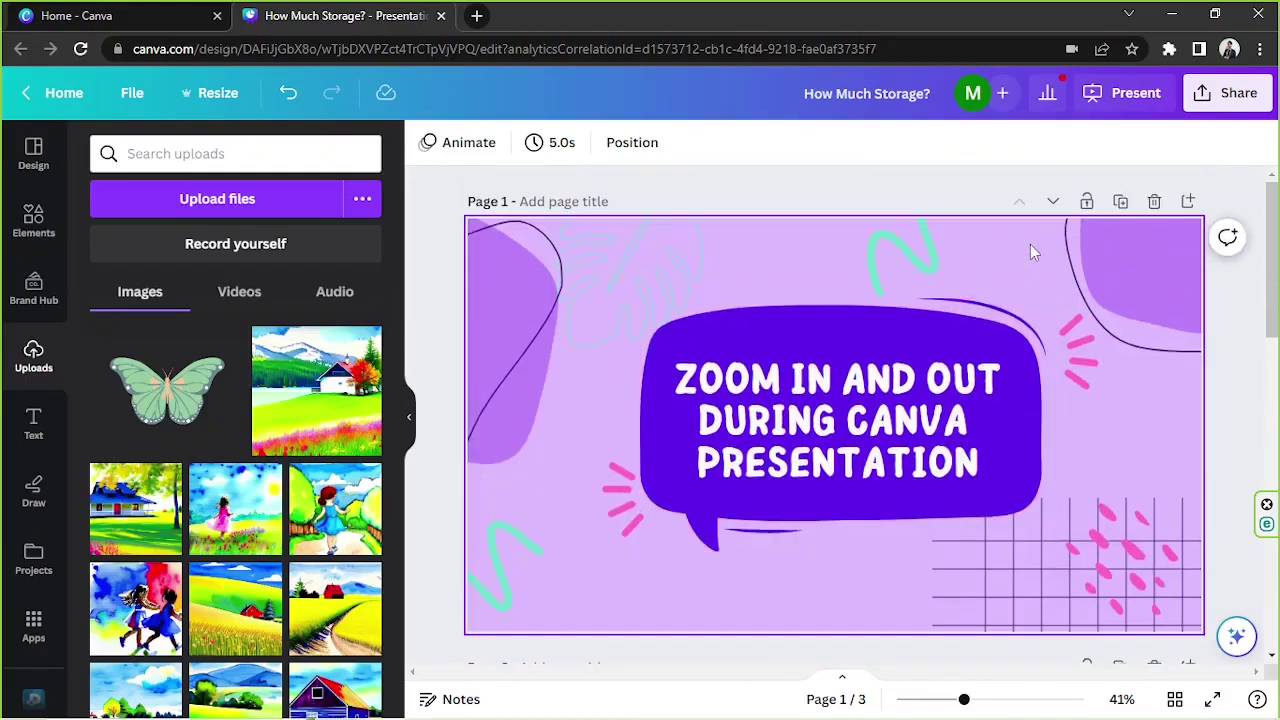
{"action": "left_click", "coordinate": [1031, 246]}
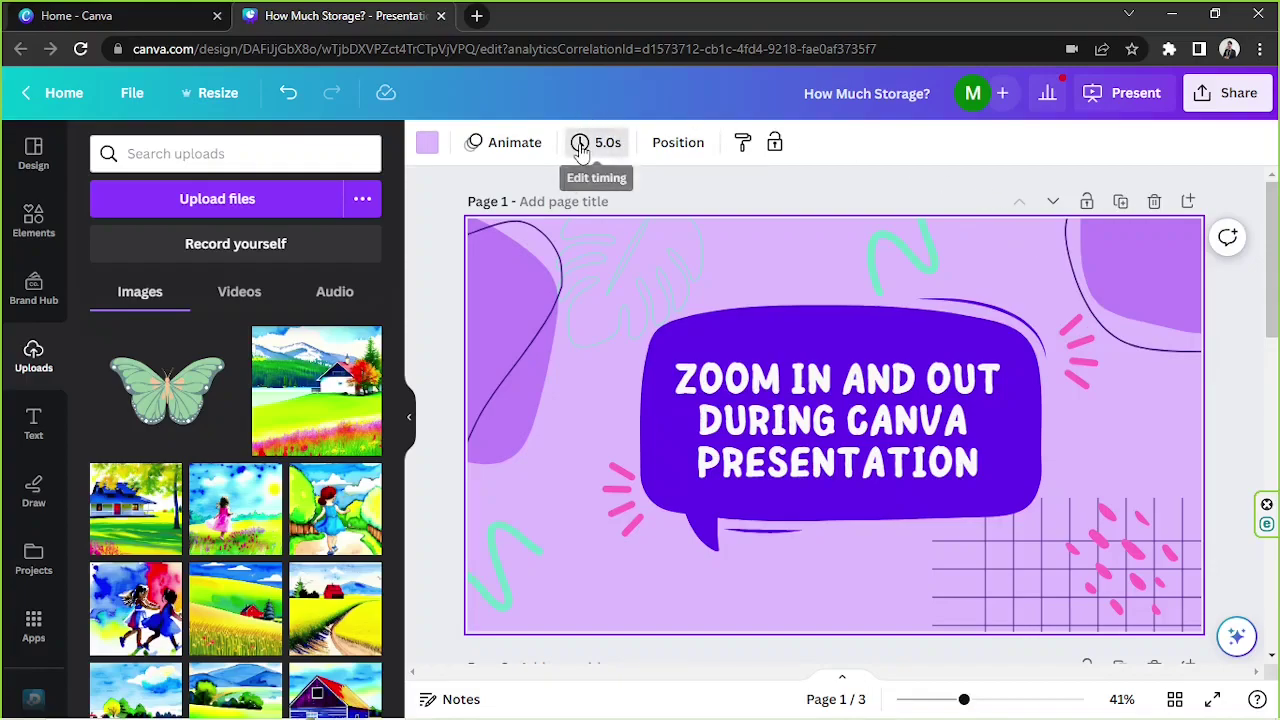
Change page 1's display time from 5.0s to 10 seconds
{"action": "left_click", "coordinate": [580, 146]}
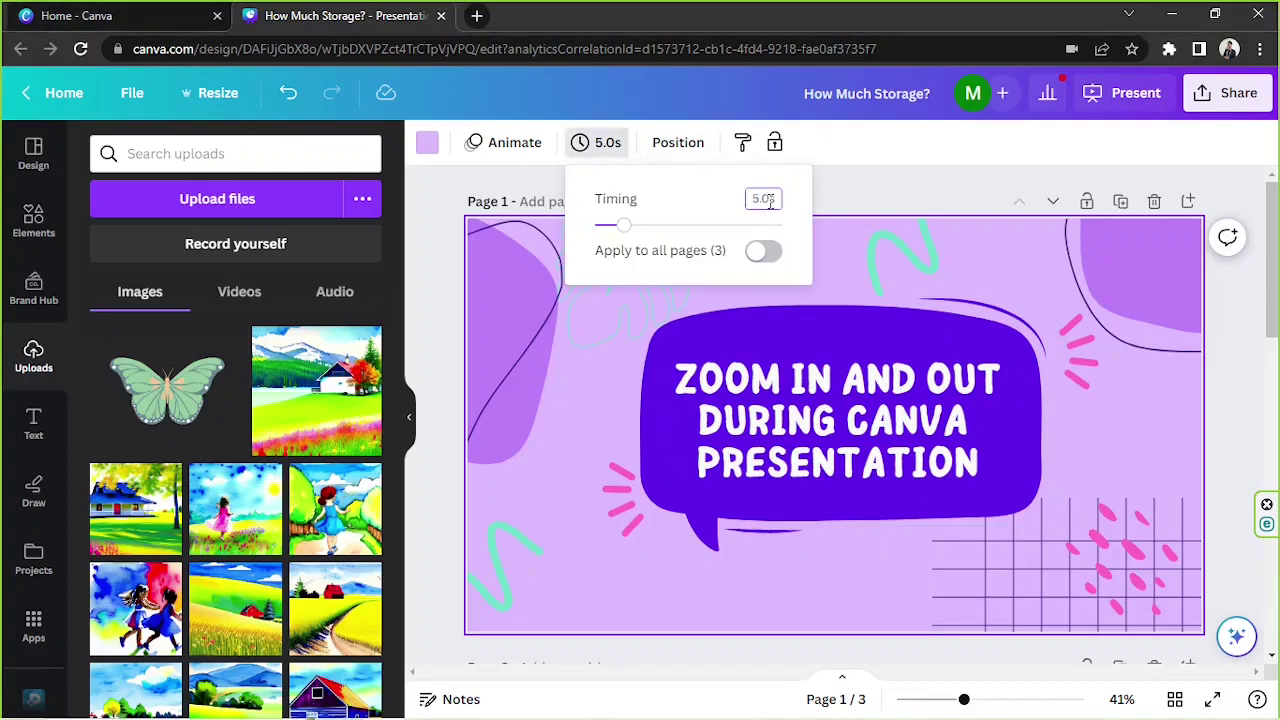
{"action": "left_click_drag", "start_coordinate": [771, 198], "coordinate": [749, 191]}
{"action": "type", "text": "10"}
{"action": "key", "text": "Return"}
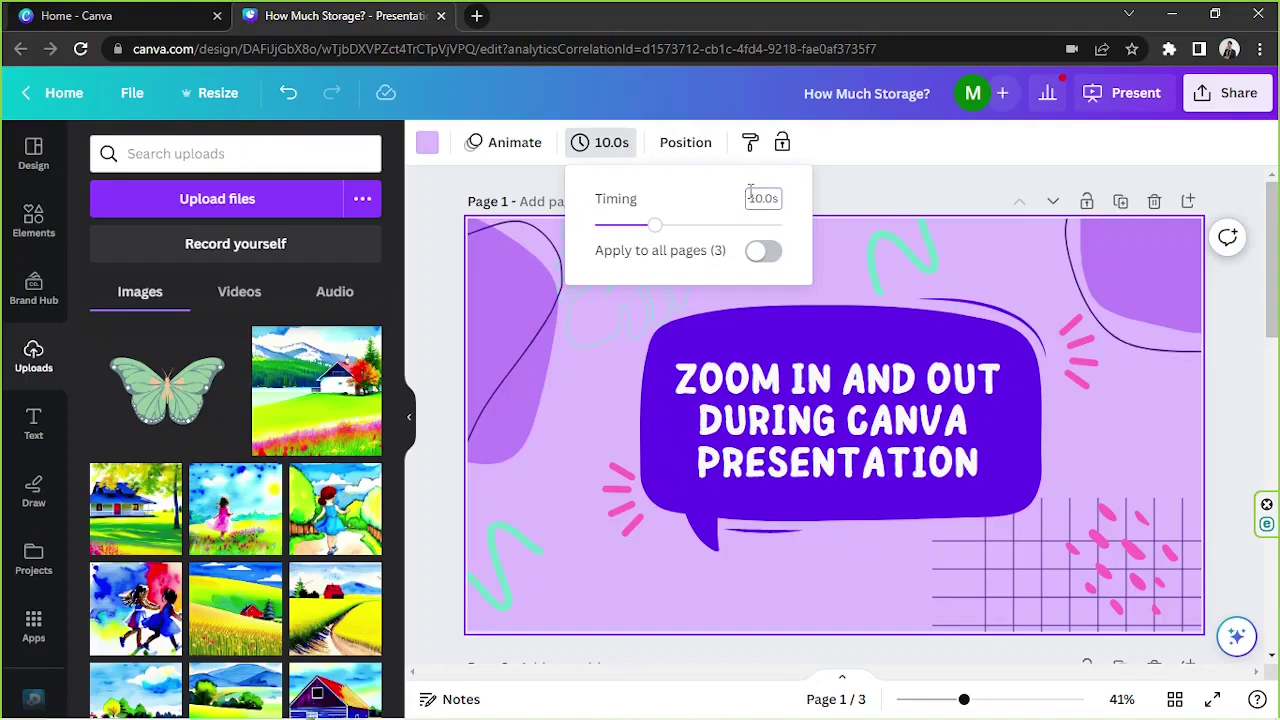
{"action": "left_click", "coordinate": [474, 286]}
Deselect the slide graphic and collapse the Uploads panel to widen the canvas
{"action": "scroll", "coordinate": [634, 250], "scroll_direction": "down", "scroll_amount": 5}
{"action": "scroll", "coordinate": [628, 258], "scroll_direction": "down", "scroll_amount": 1}
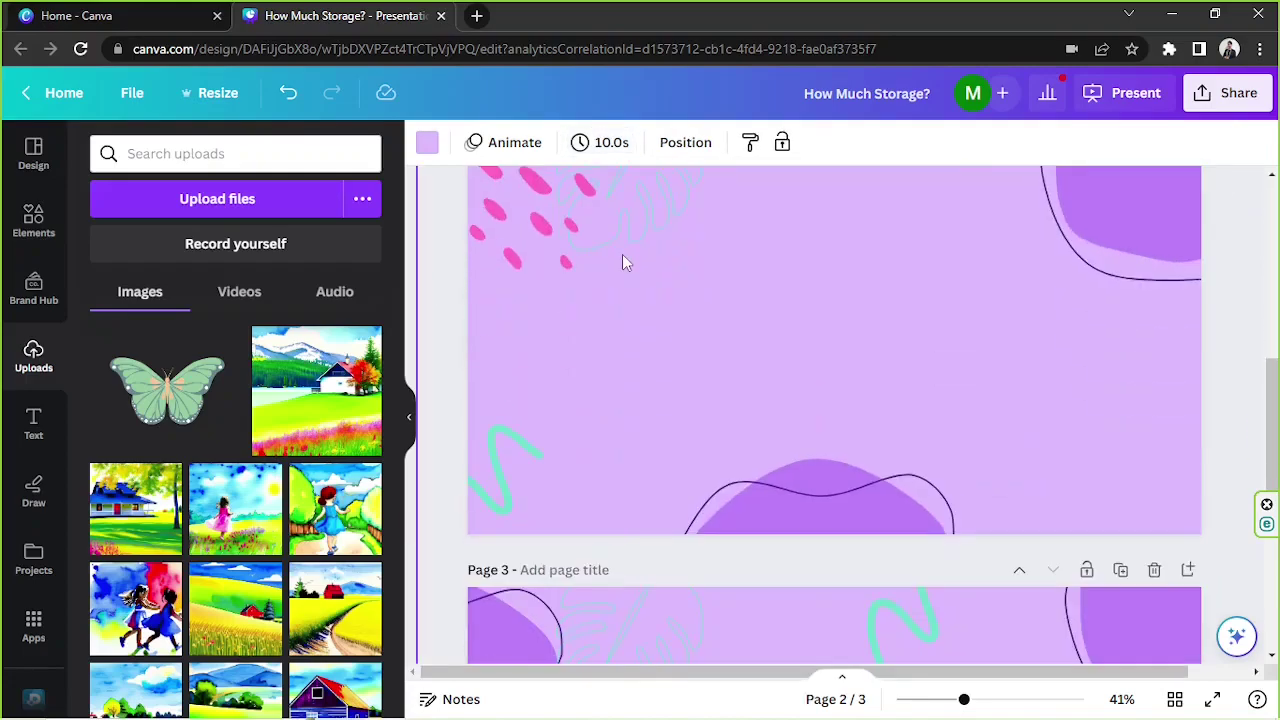
{"action": "left_click", "coordinate": [875, 286]}
{"action": "scroll", "coordinate": [860, 300], "scroll_direction": "down", "scroll_amount": 2}
{"action": "scroll", "coordinate": [990, 276], "scroll_direction": "up", "scroll_amount": 5}
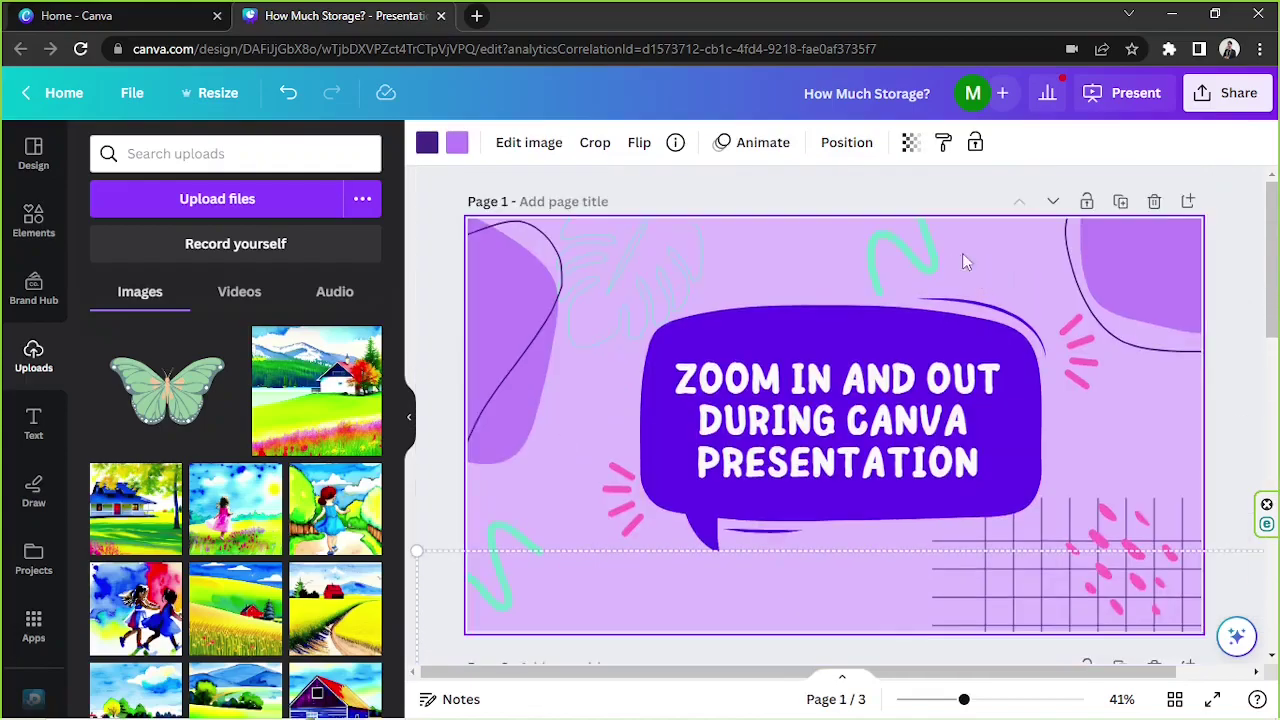
{"action": "left_click", "coordinate": [889, 181]}
{"action": "left_click", "coordinate": [409, 416]}
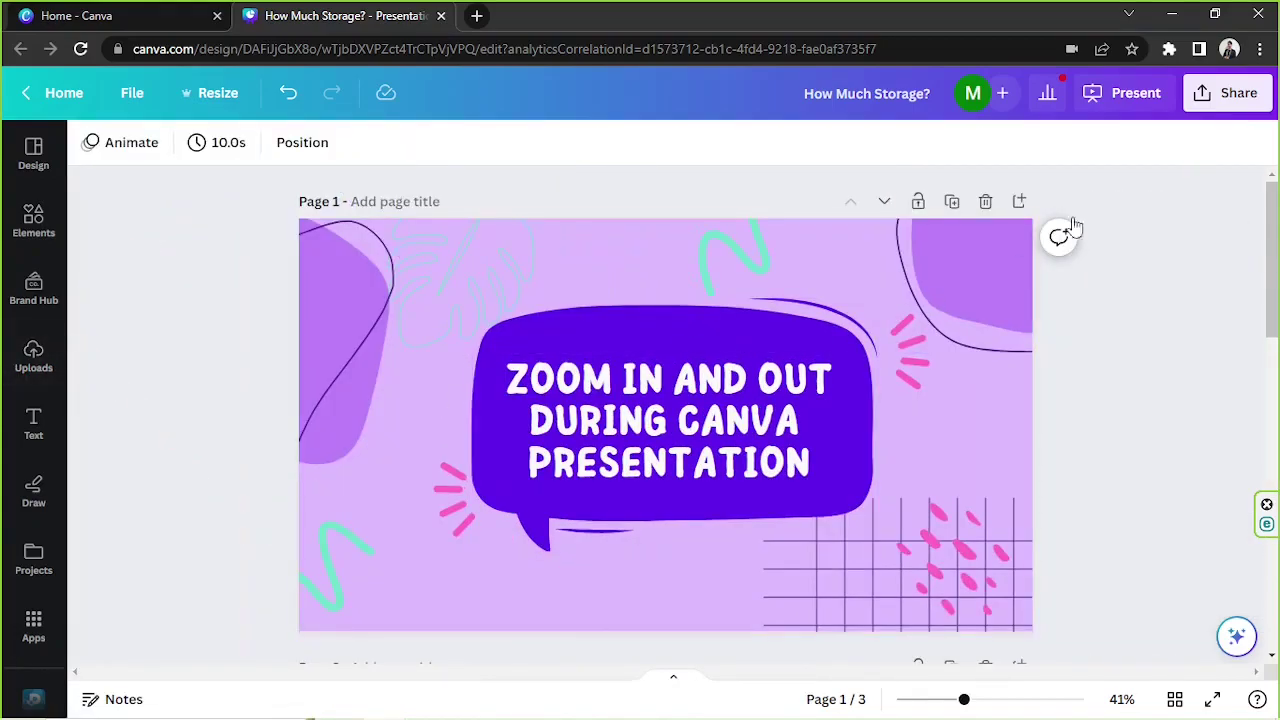
Play the deck full screen in Autoplay mode and bring up the Magic Shortcuts
{"action": "left_click", "coordinate": [1118, 98]}
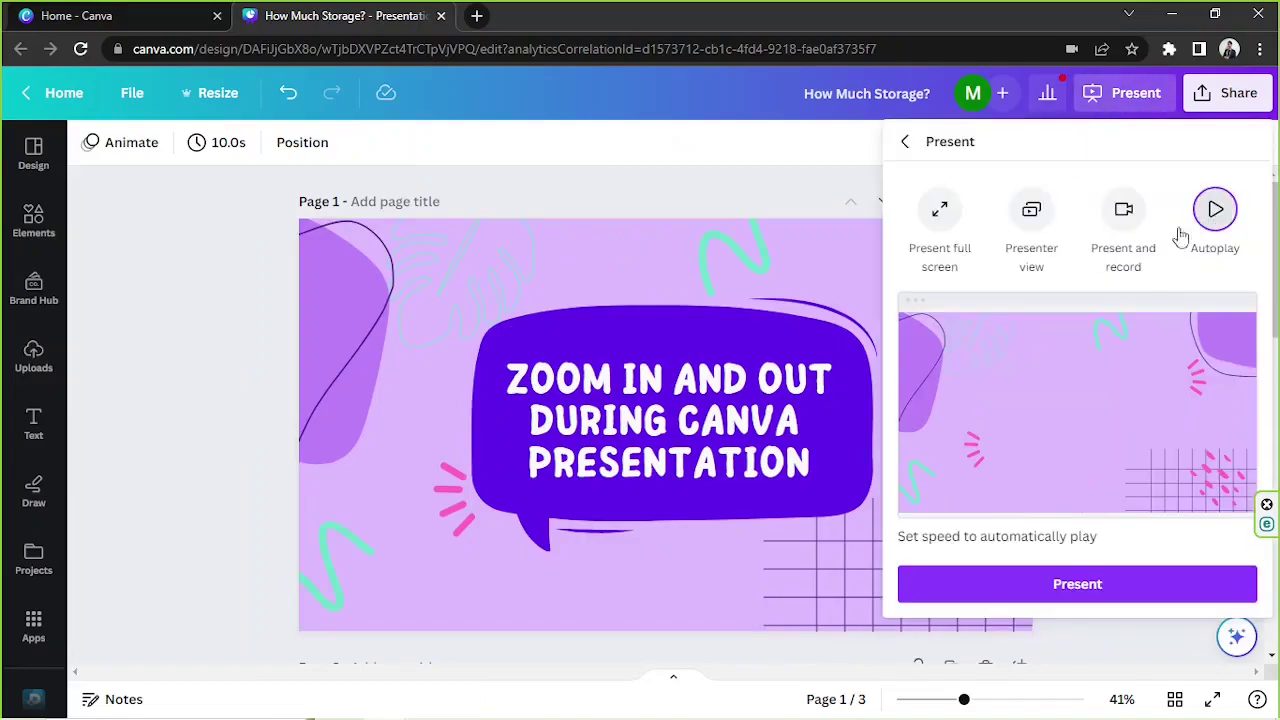
{"action": "left_click", "coordinate": [1060, 586]}
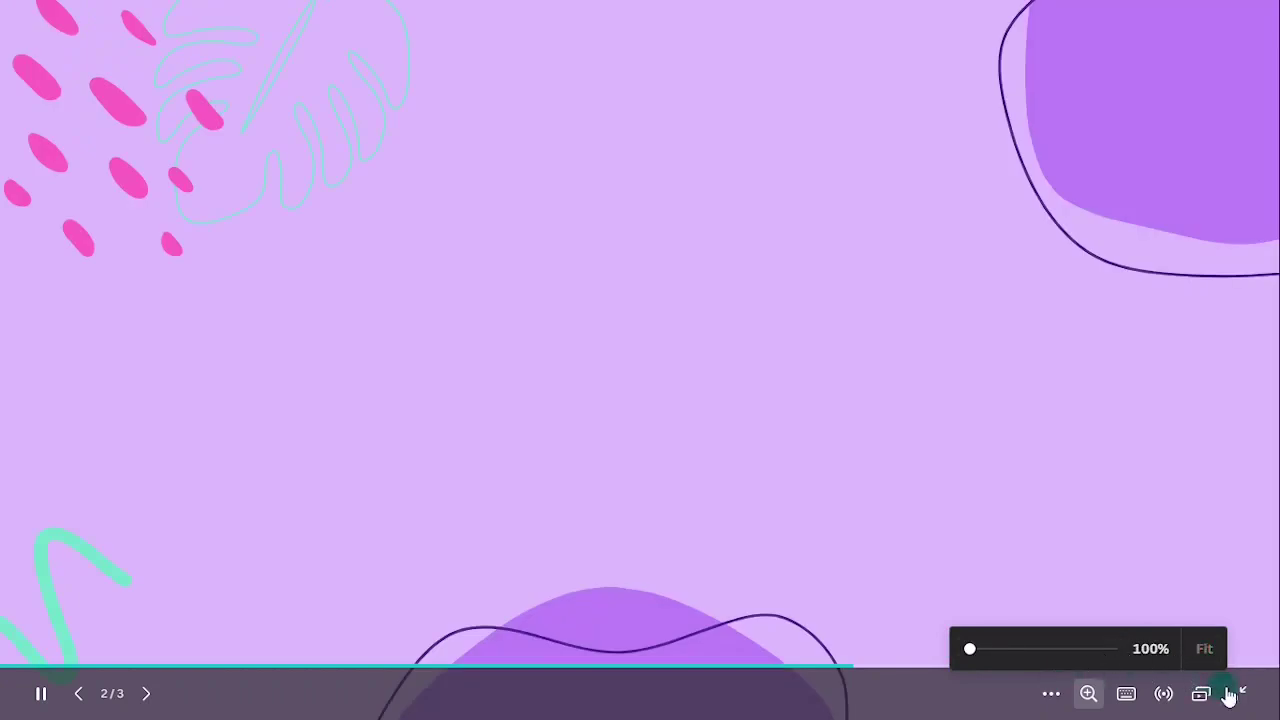
{"action": "left_click", "coordinate": [1128, 700]}
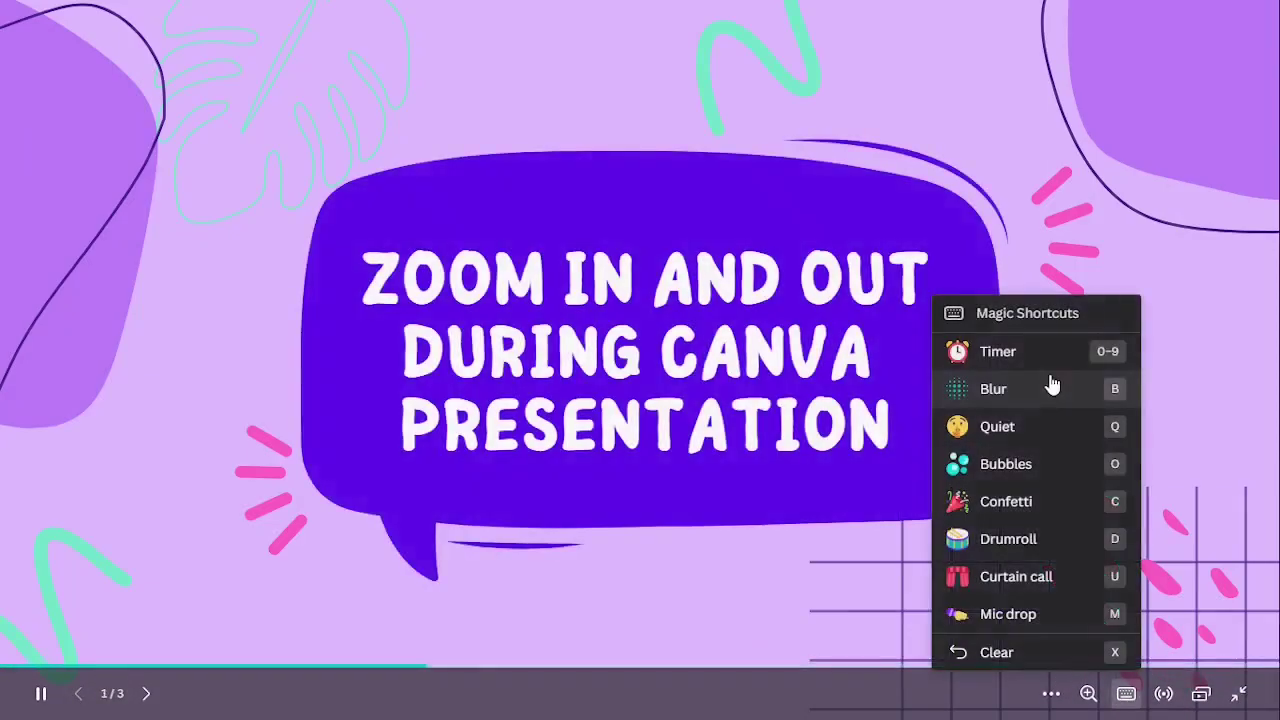
Play the Quiet, Bubbles, Confetti, Drumroll, Curtain call and Mic drop shortcuts, then clear them
{"action": "left_click", "coordinate": [1047, 433]}
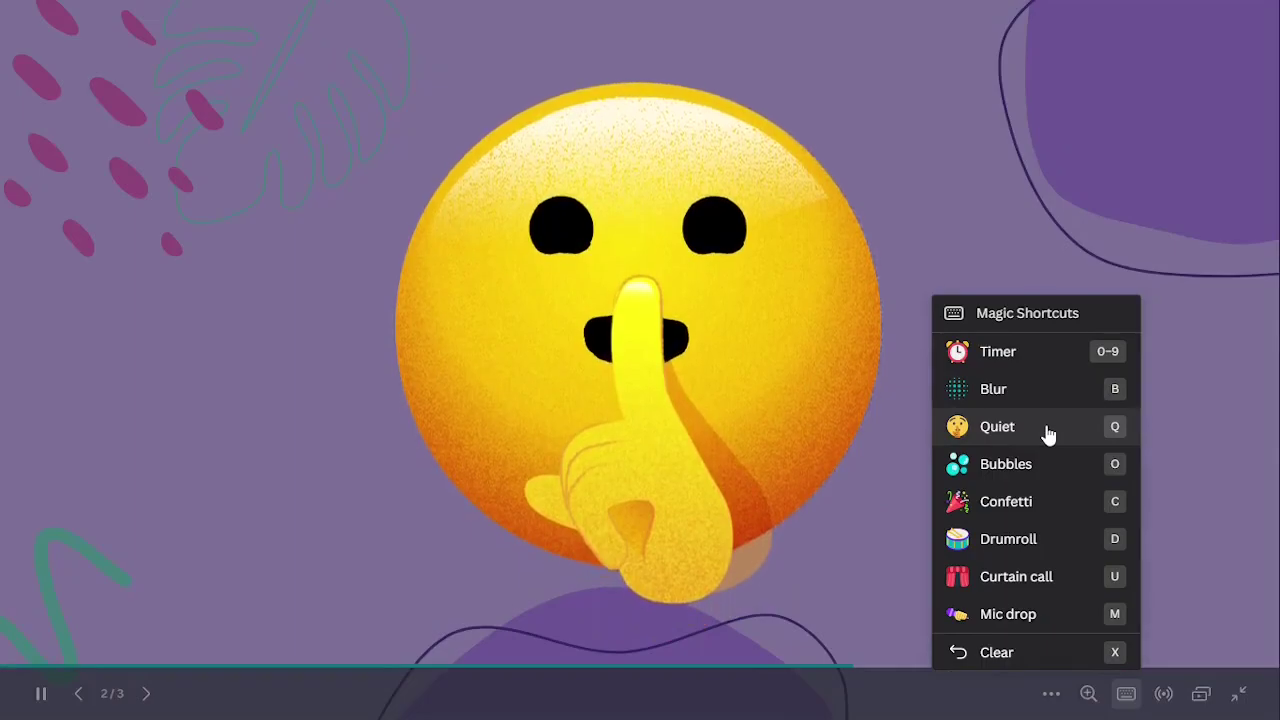
{"action": "left_click", "coordinate": [1043, 464]}
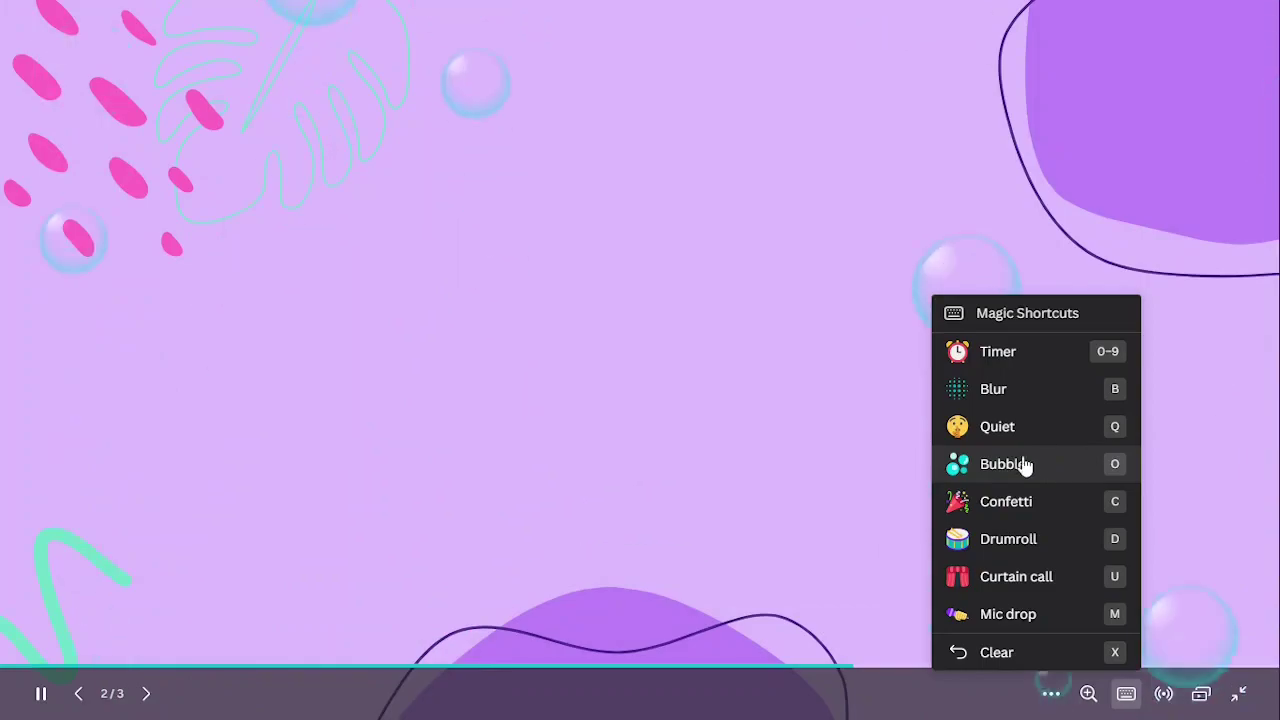
{"action": "left_click", "coordinate": [1024, 501]}
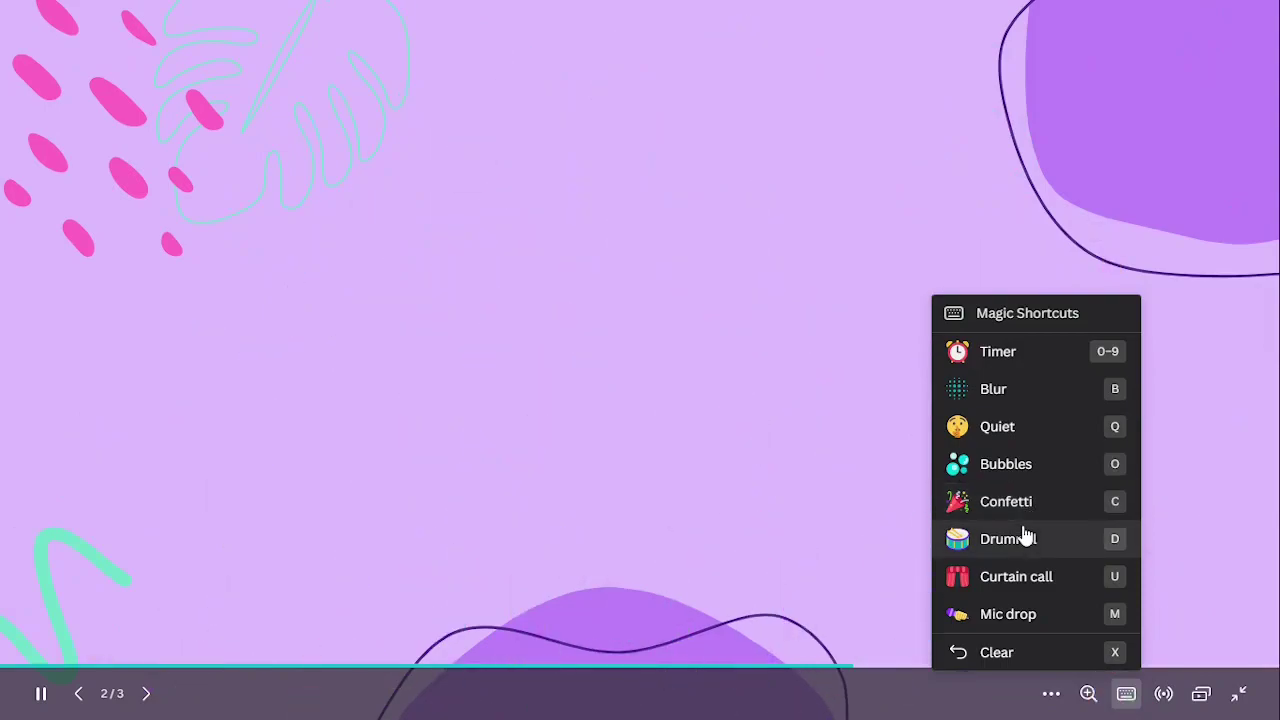
{"action": "left_click", "coordinate": [1024, 539]}
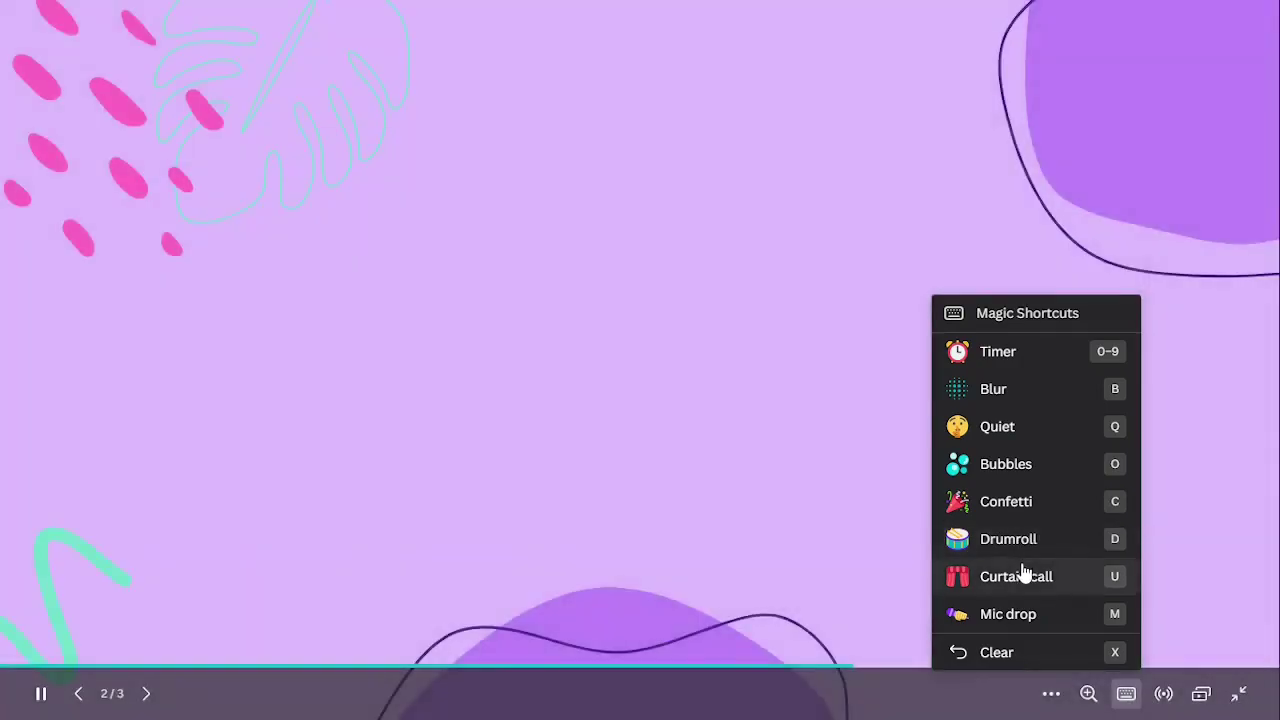
{"action": "left_click", "coordinate": [1024, 571]}
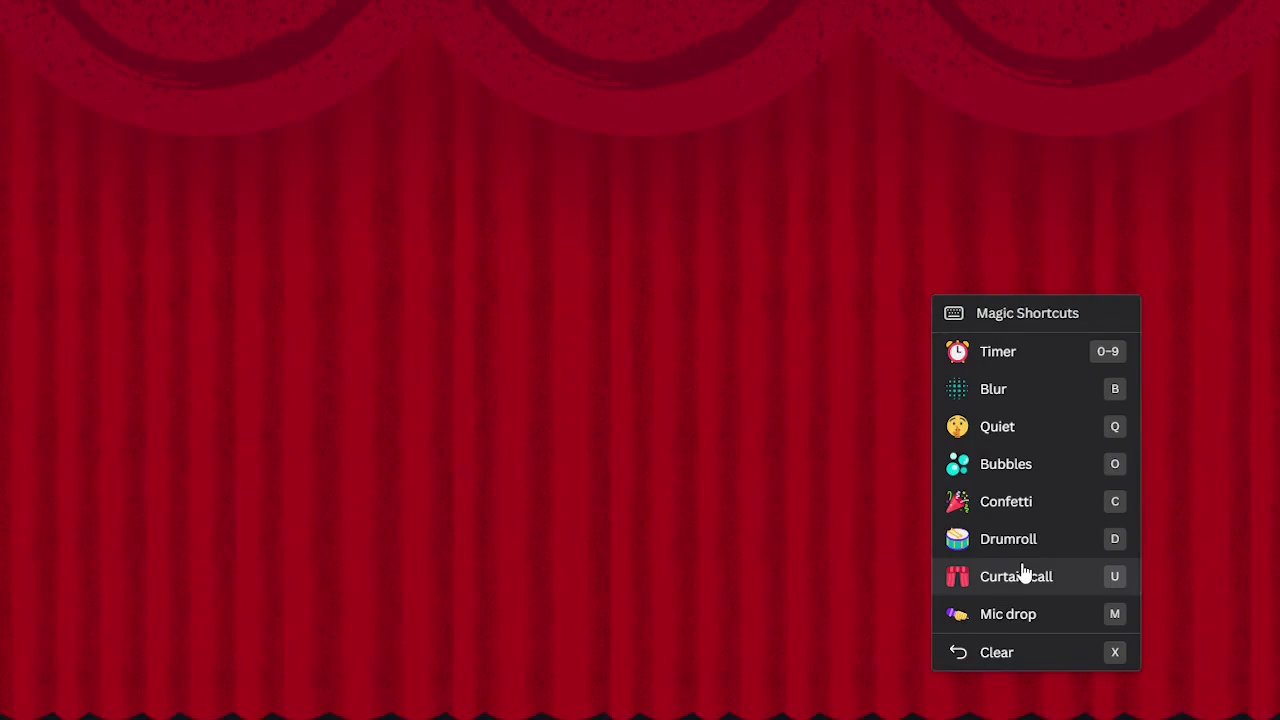
{"action": "left_click", "coordinate": [1015, 614]}
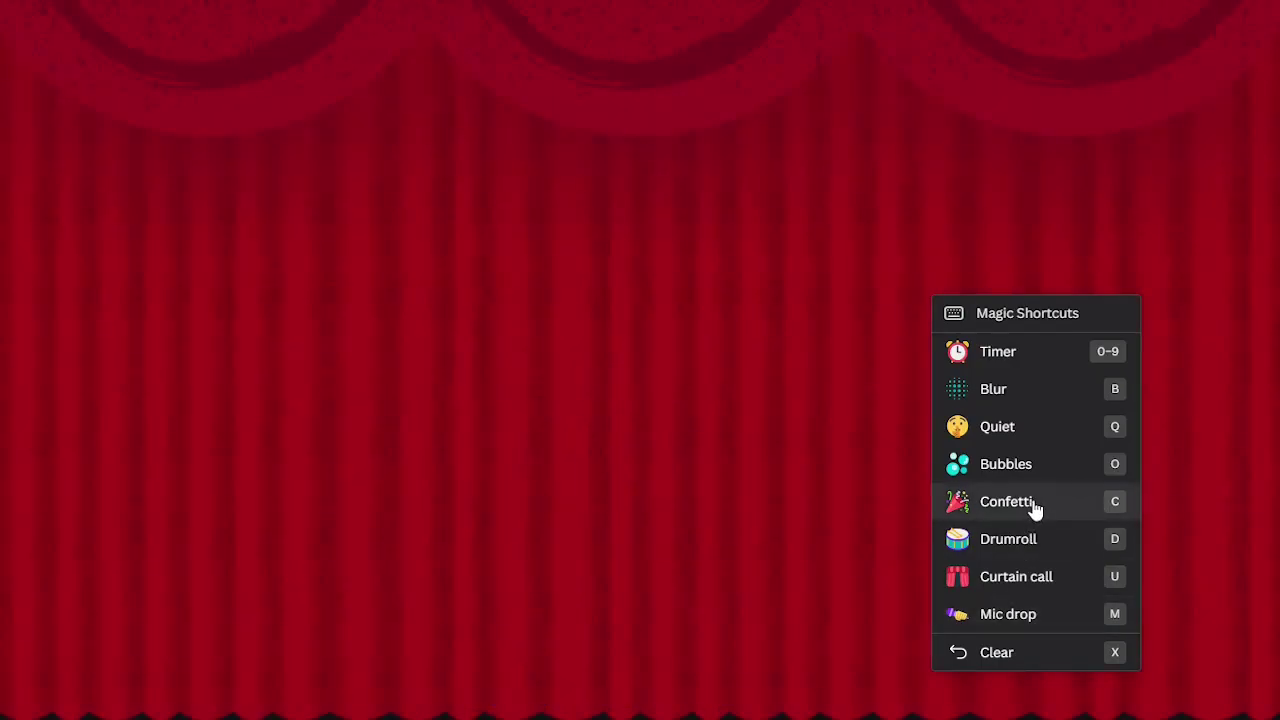
{"action": "left_click", "coordinate": [1014, 654]}
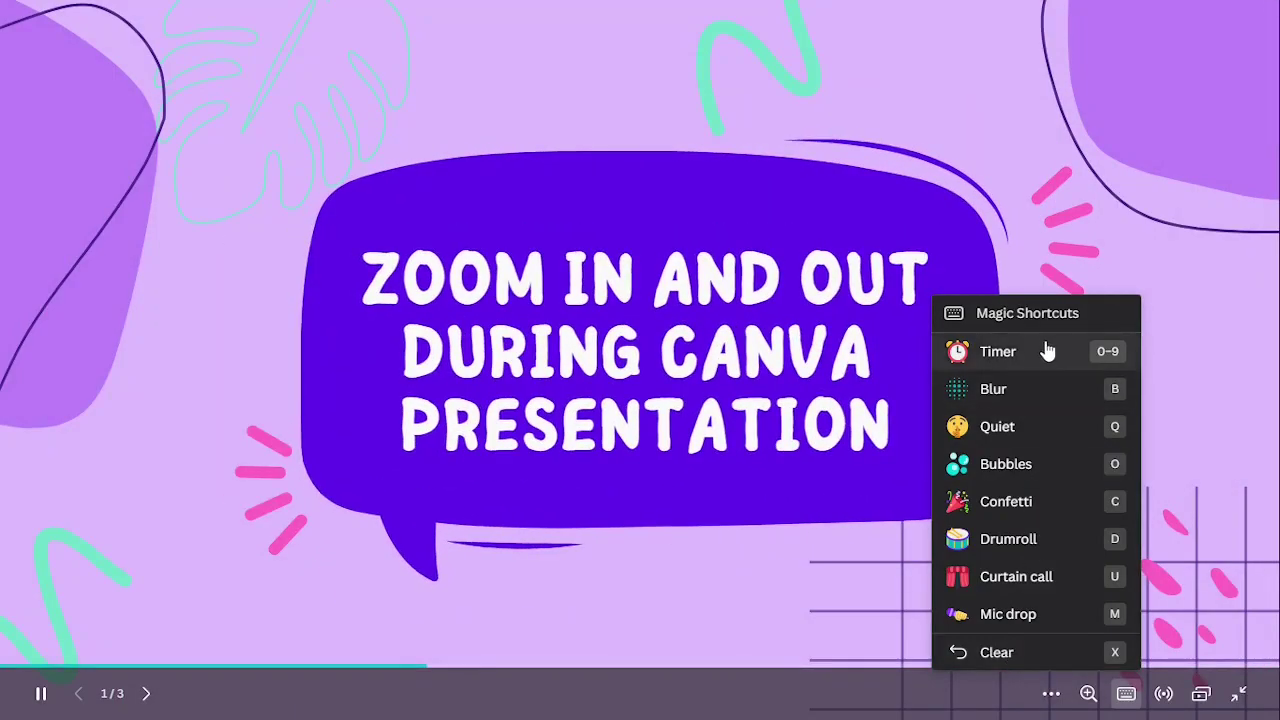
Start and dismiss the one-minute countdown timer, then jump to slide 3 of 3
{"action": "left_click", "coordinate": [1043, 354]}
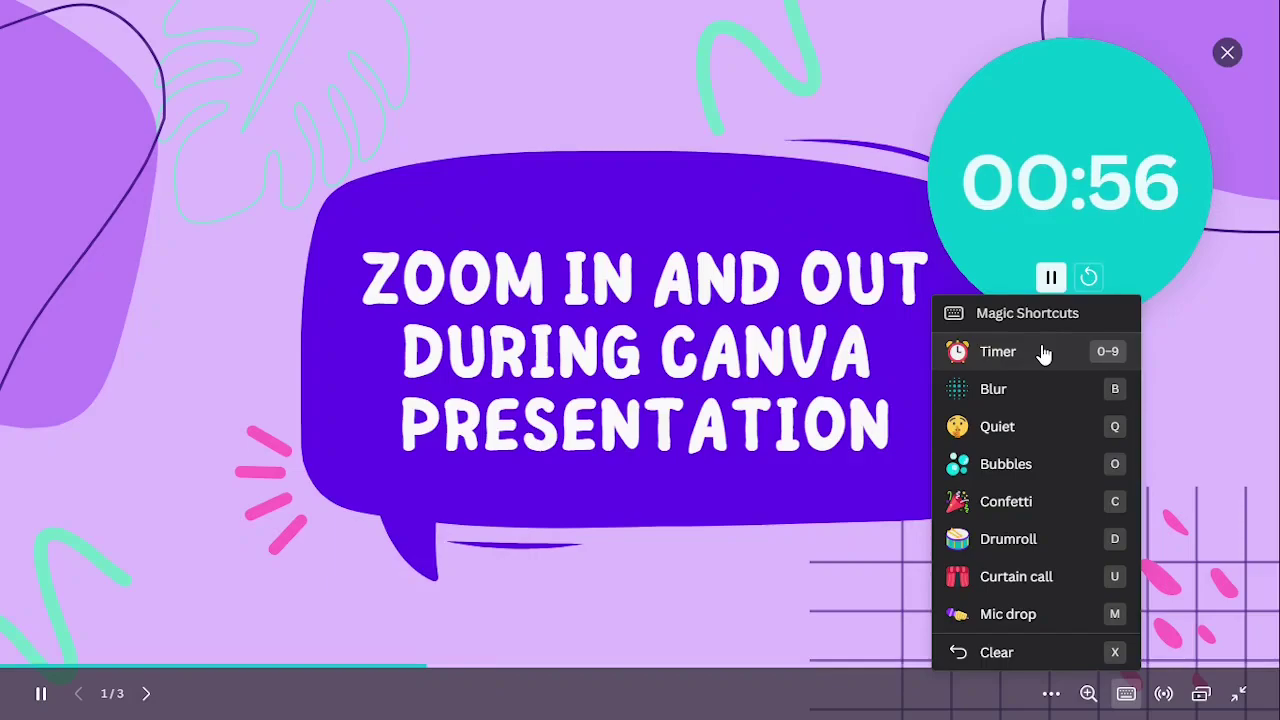
{"action": "left_click", "coordinate": [1043, 353]}
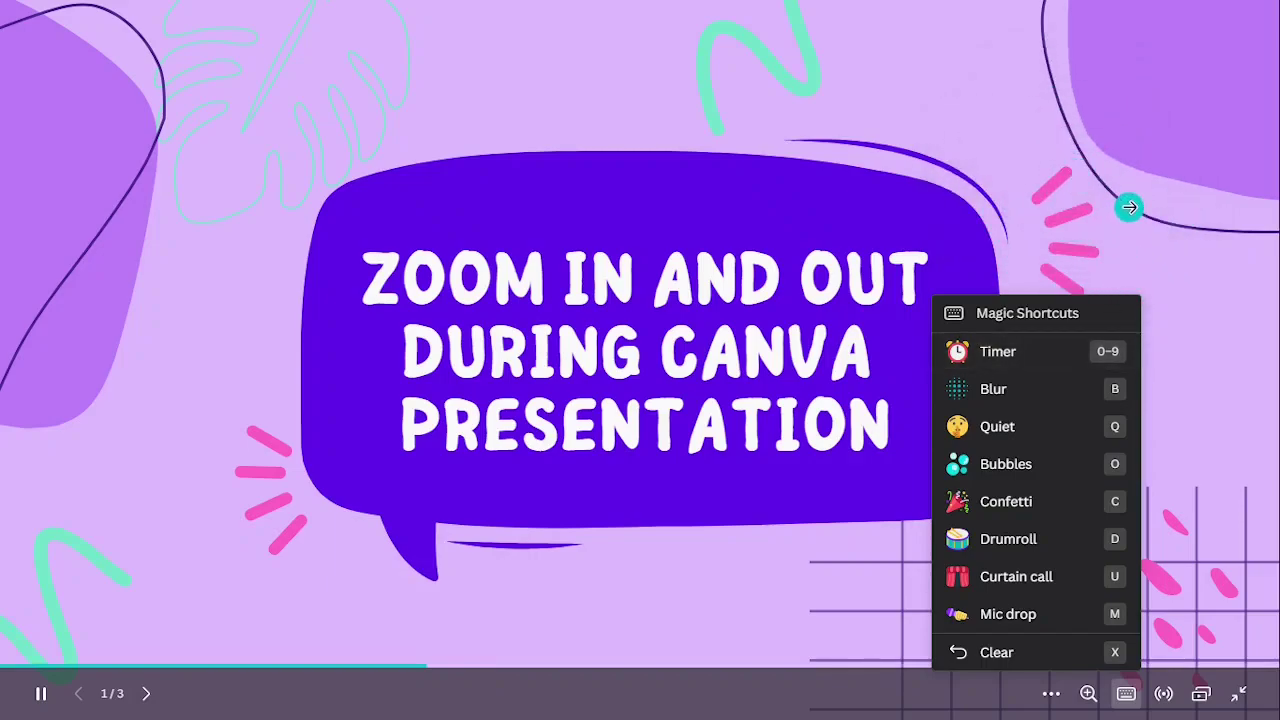
{"action": "key", "text": "End"}
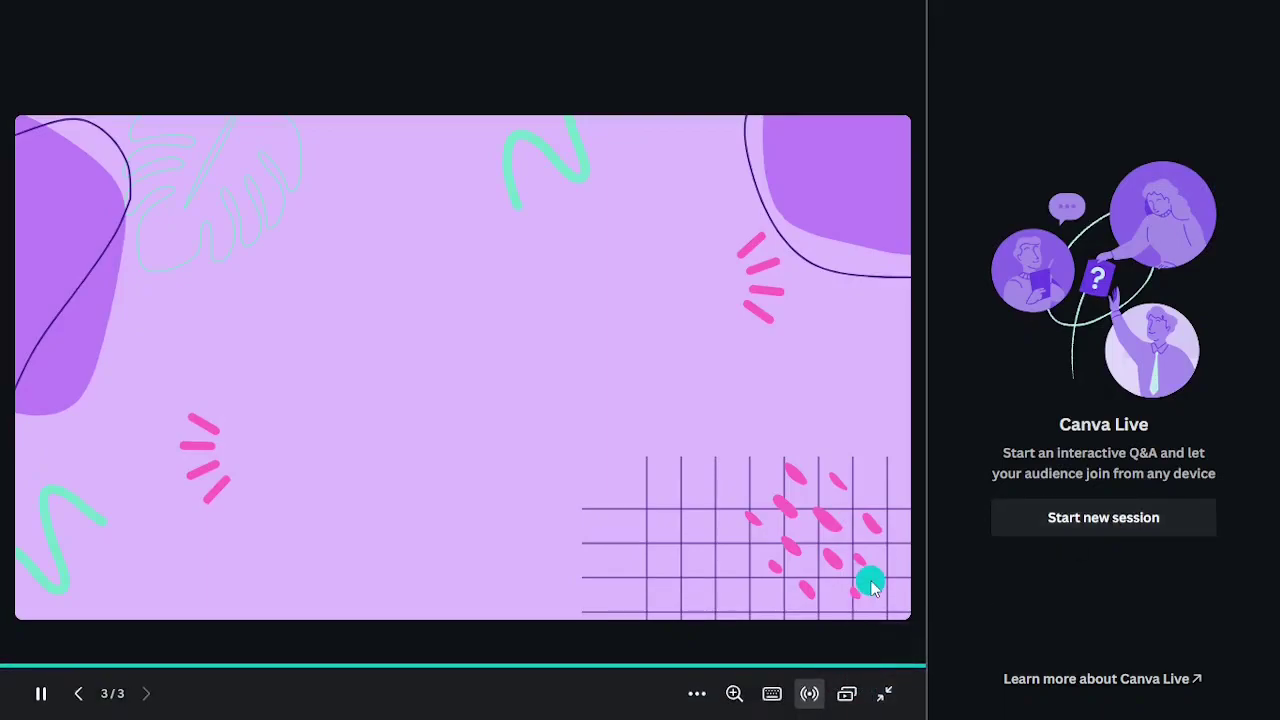
Close Canva Live, switch to presenter view and move the audience window left
{"action": "left_click", "coordinate": [810, 694]}
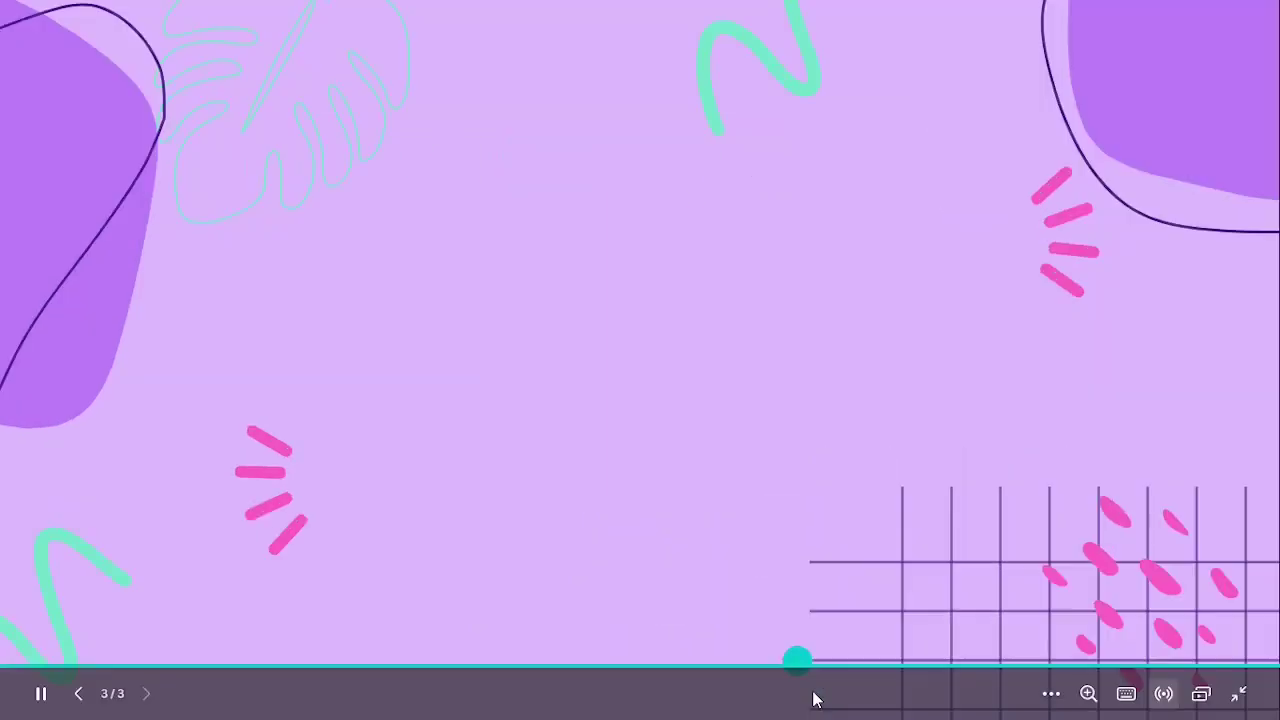
{"action": "left_click", "coordinate": [1201, 695]}
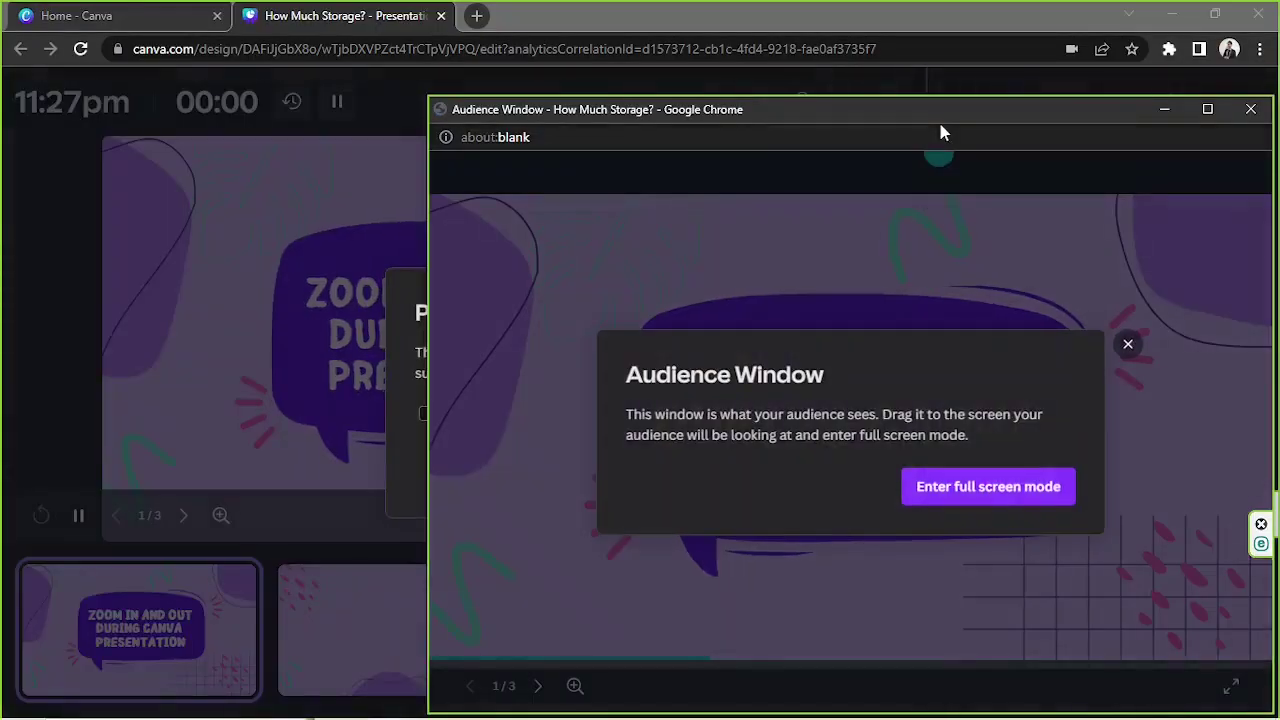
{"action": "left_click_drag", "start_coordinate": [943, 129], "coordinate": [934, 95]}
End presenter view, run the deck briefly with Present full screen, then exit back to page 1
{"action": "left_click", "coordinate": [1233, 92]}
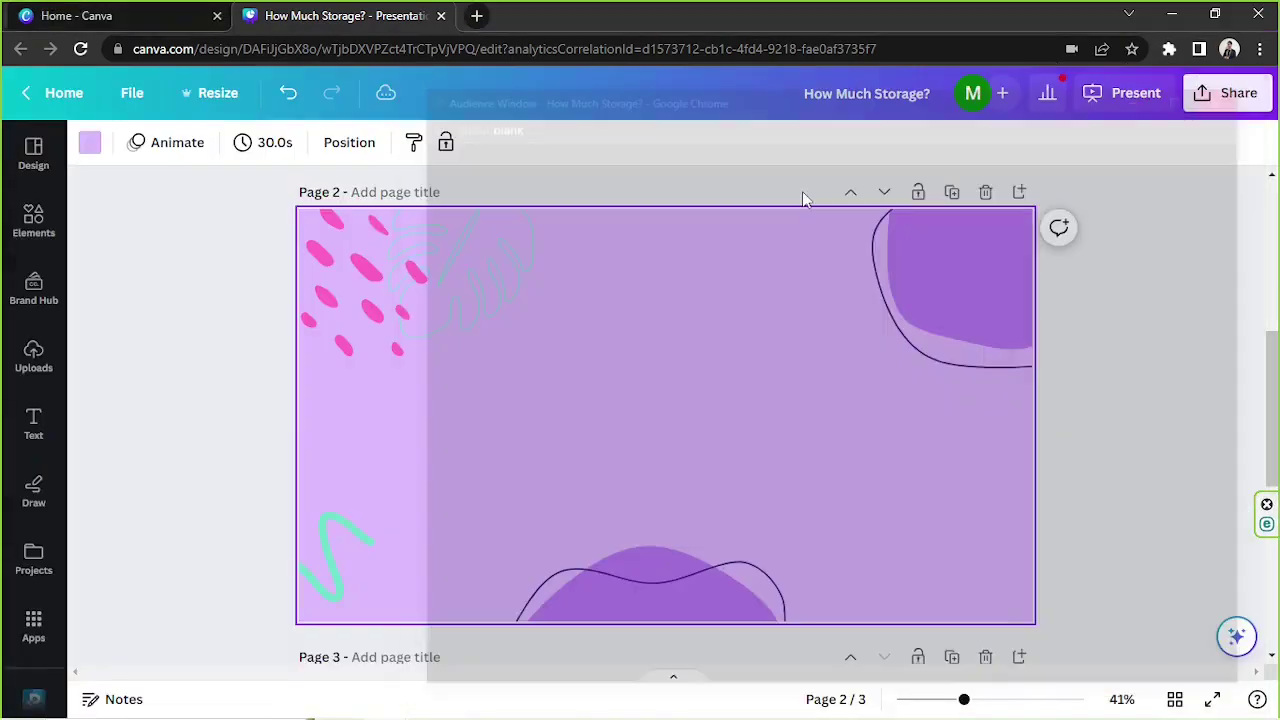
{"action": "left_click", "coordinate": [1151, 93]}
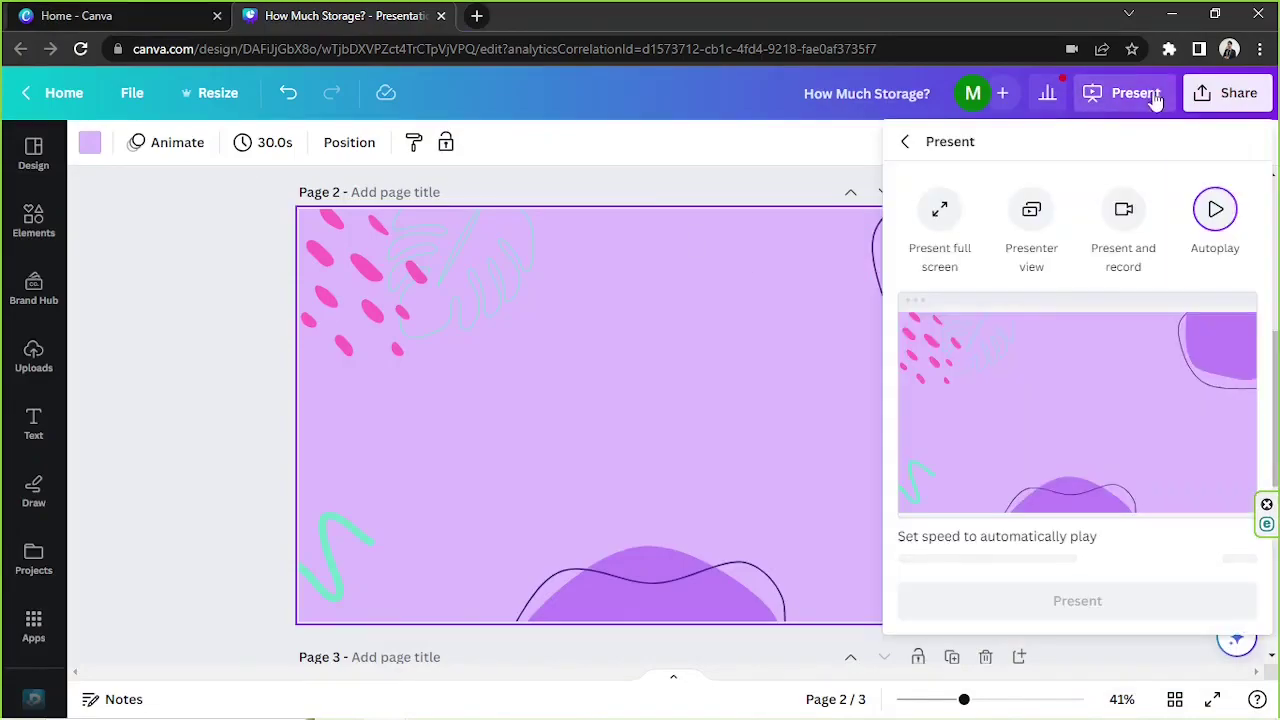
{"action": "left_click", "coordinate": [937, 215]}
{"action": "left_click", "coordinate": [1168, 582]}
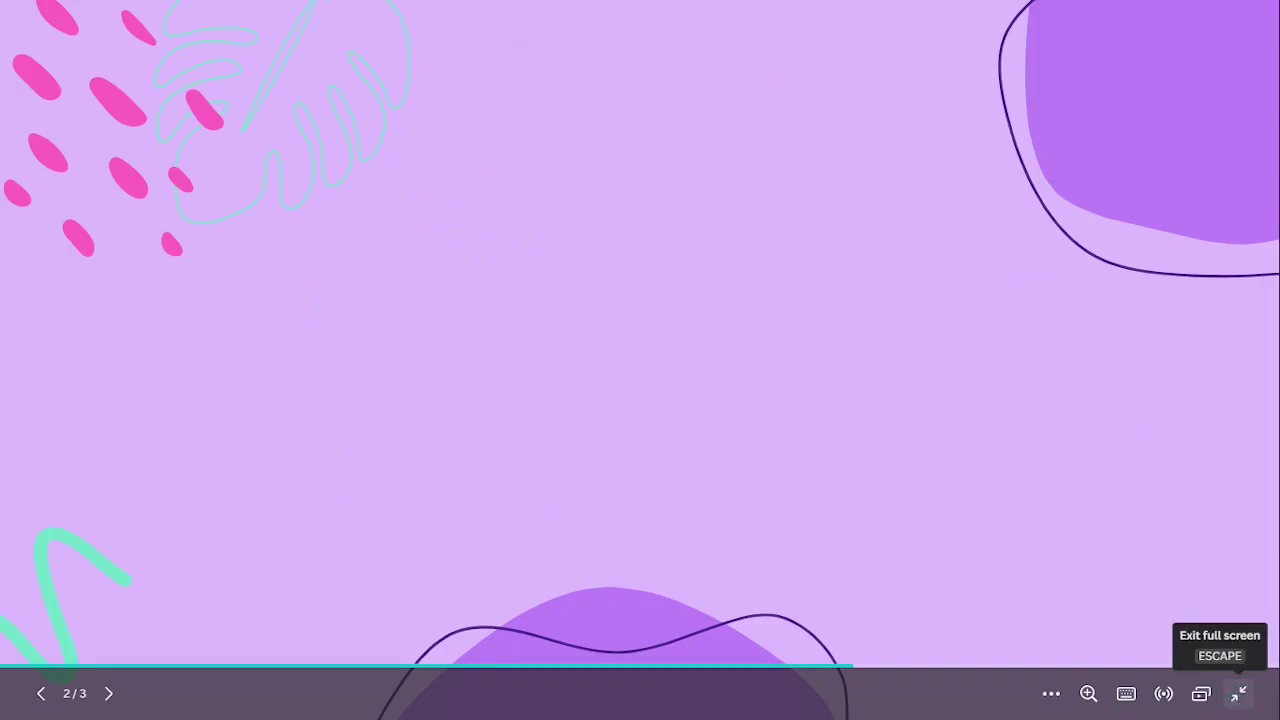
{"action": "key", "text": "Escape"}
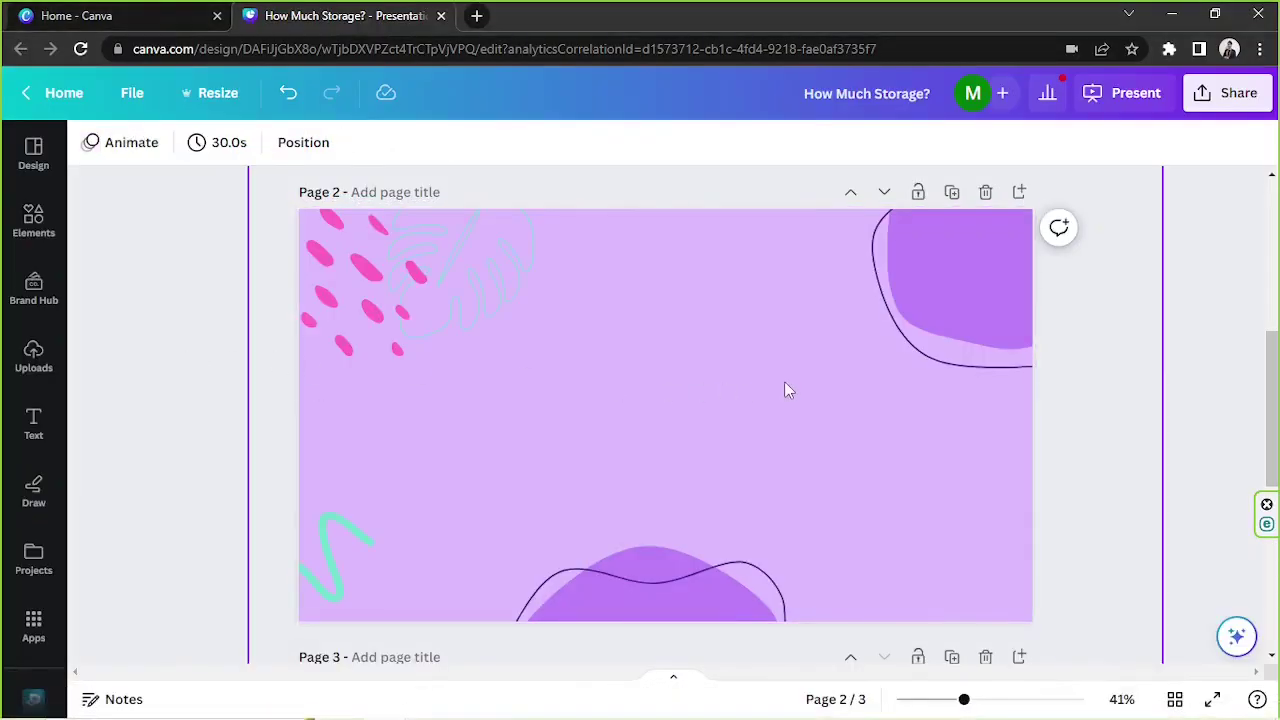
{"action": "scroll", "coordinate": [784, 381], "scroll_direction": "up", "scroll_amount": 5}
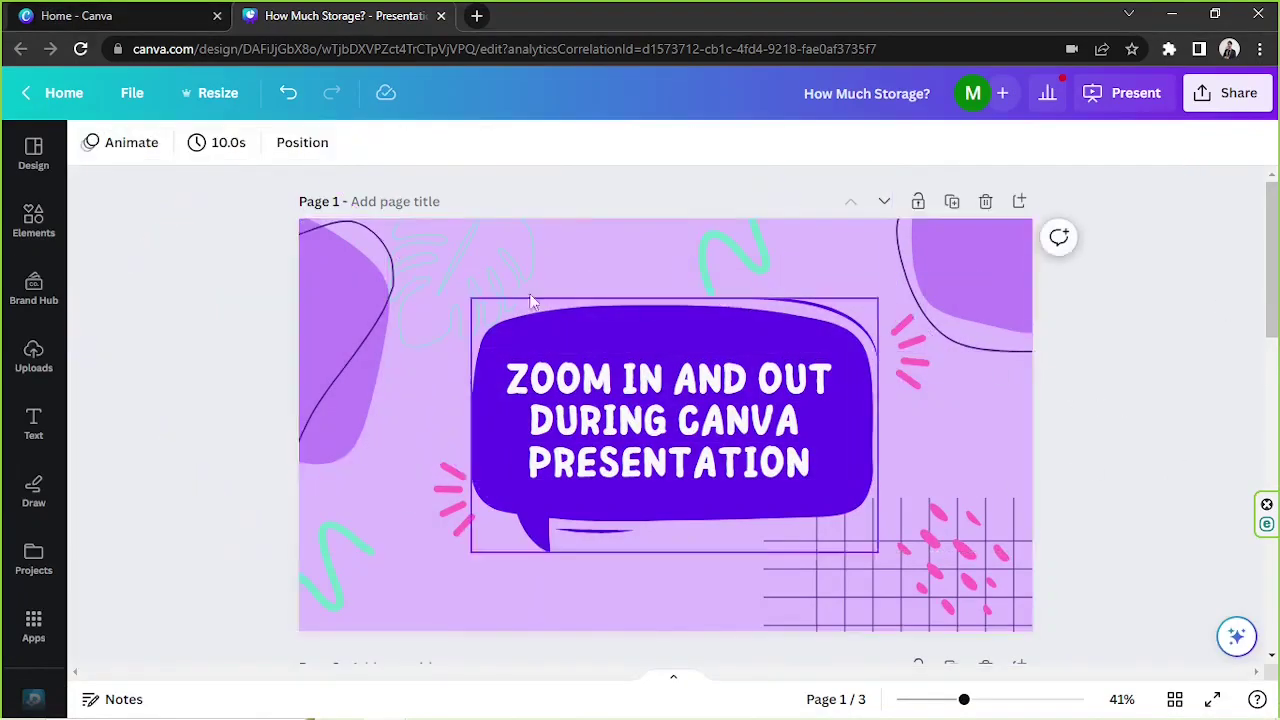
Generate a Magic Design from the Design panel for the topic 'How to be confident in presenting'
{"action": "left_click", "coordinate": [33, 160]}
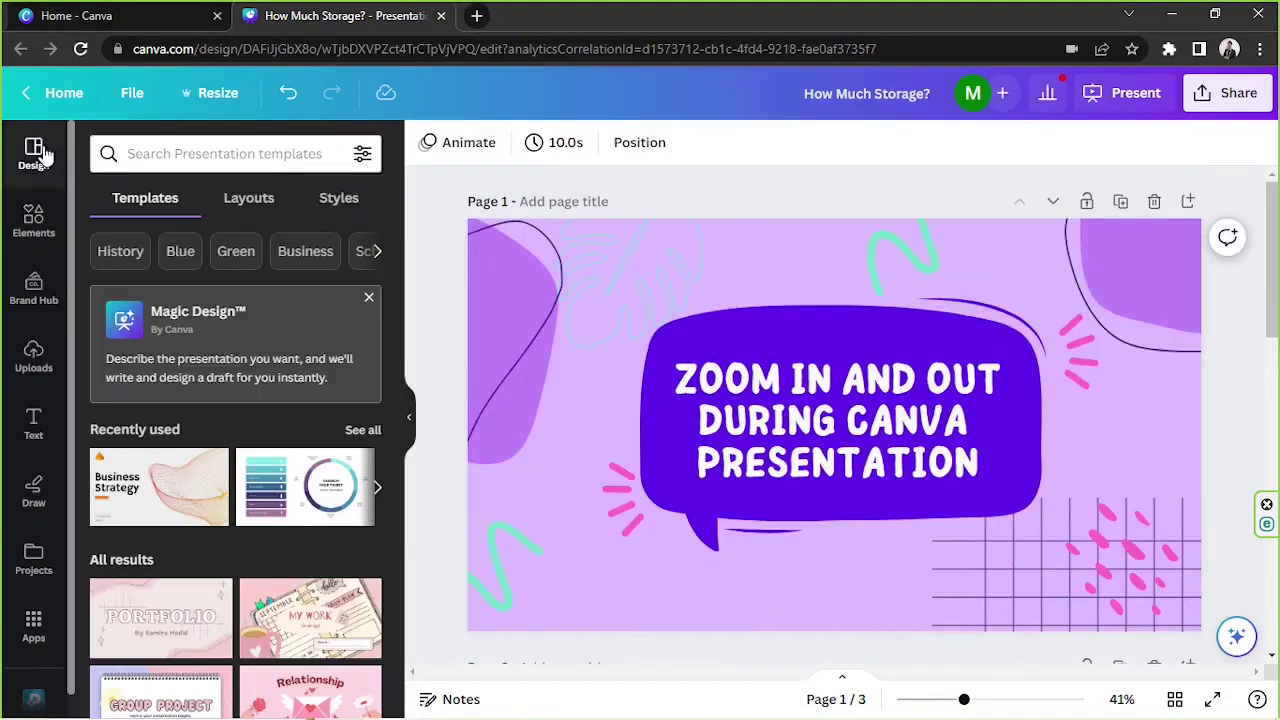
{"action": "left_click", "coordinate": [284, 340]}
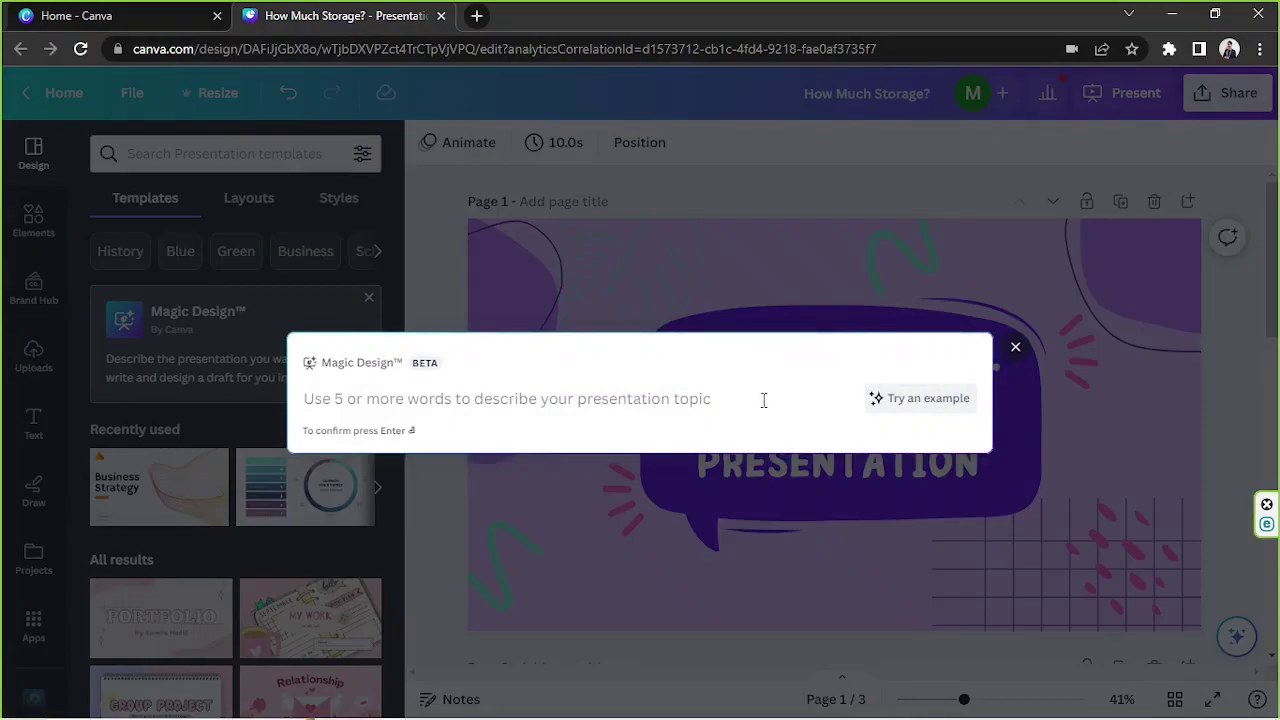
{"action": "type", "text": "How"}
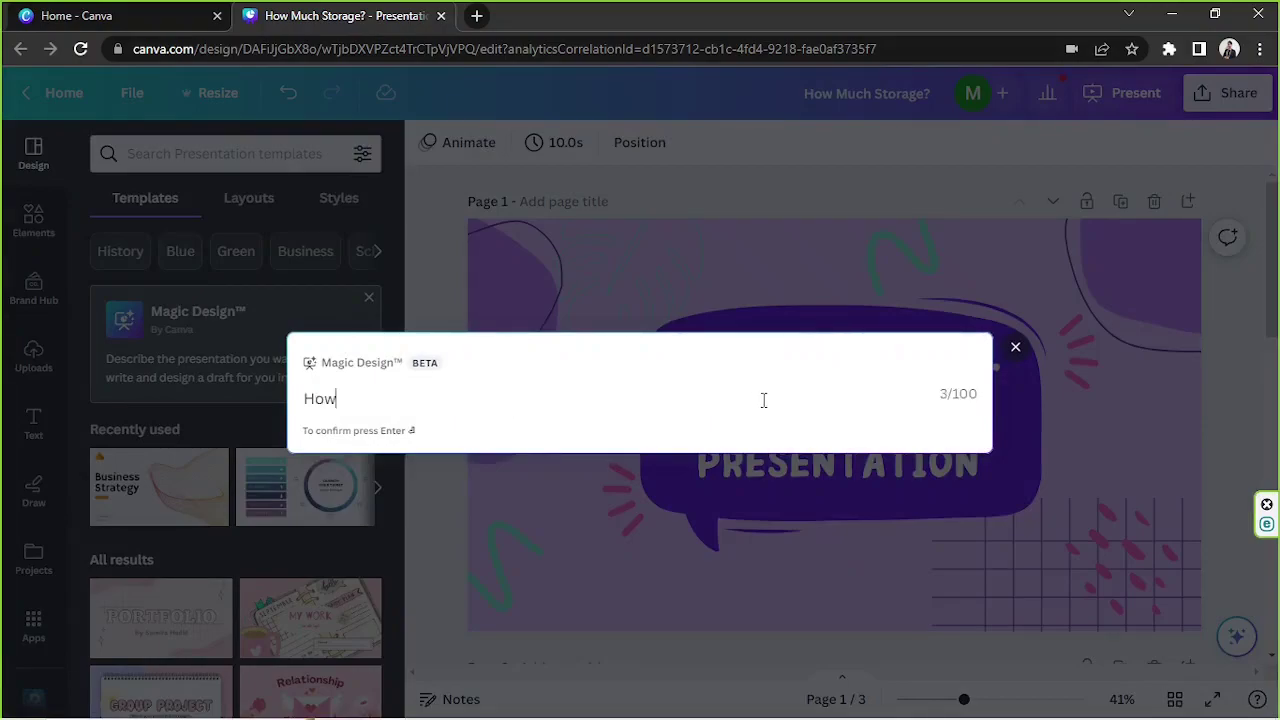
{"action": "type", "text": " to be confident in presenting"}
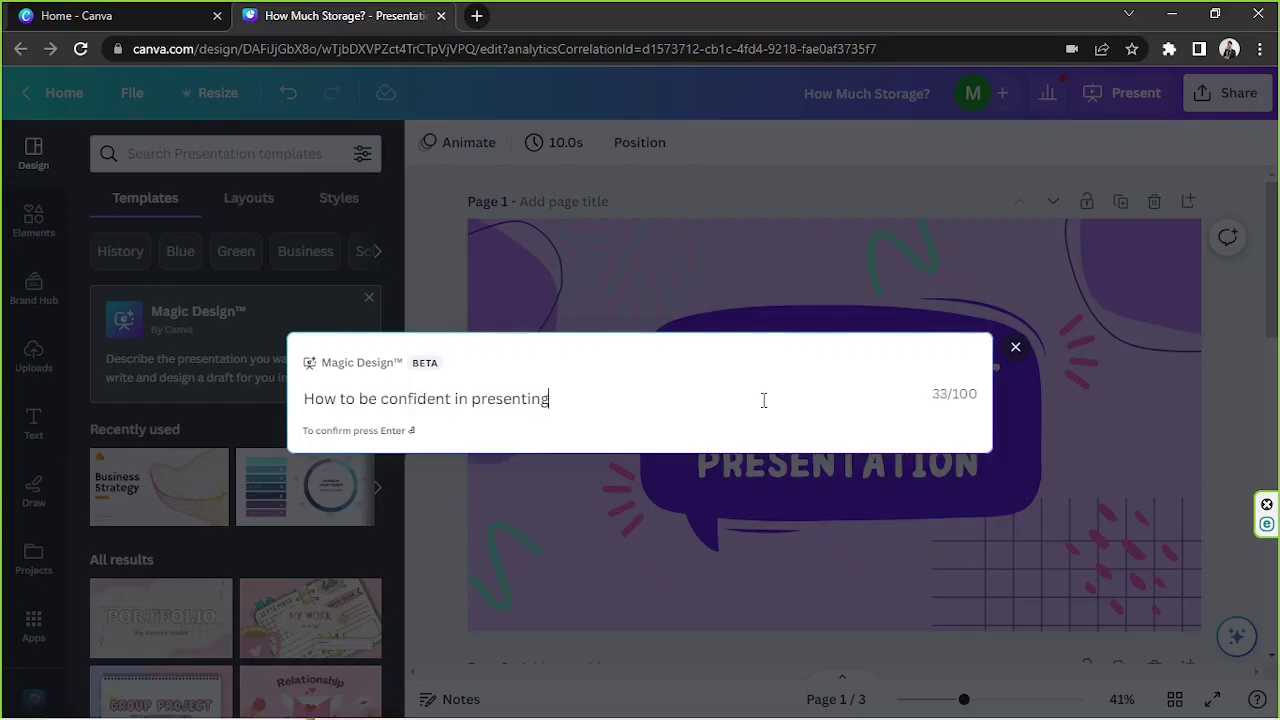
{"action": "key", "text": "Return"}
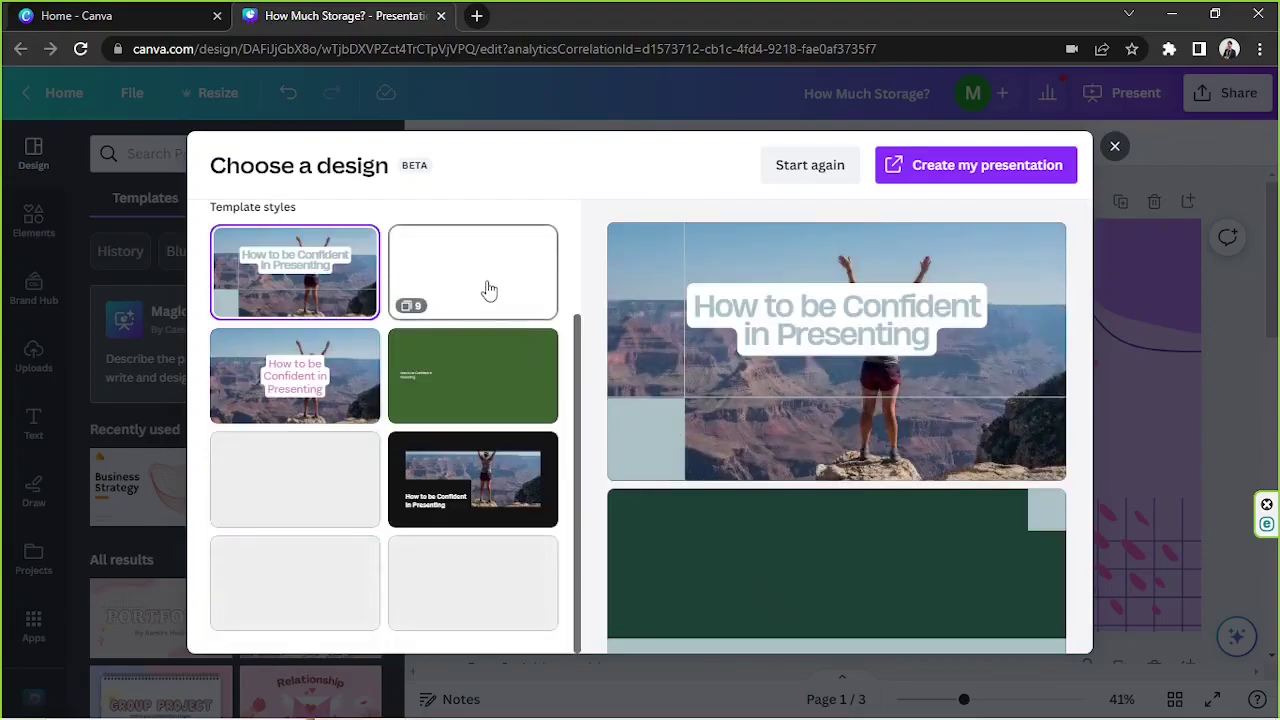
Preview the second suggested style, then pick the serif-title template style
{"action": "left_click", "coordinate": [444, 275]}
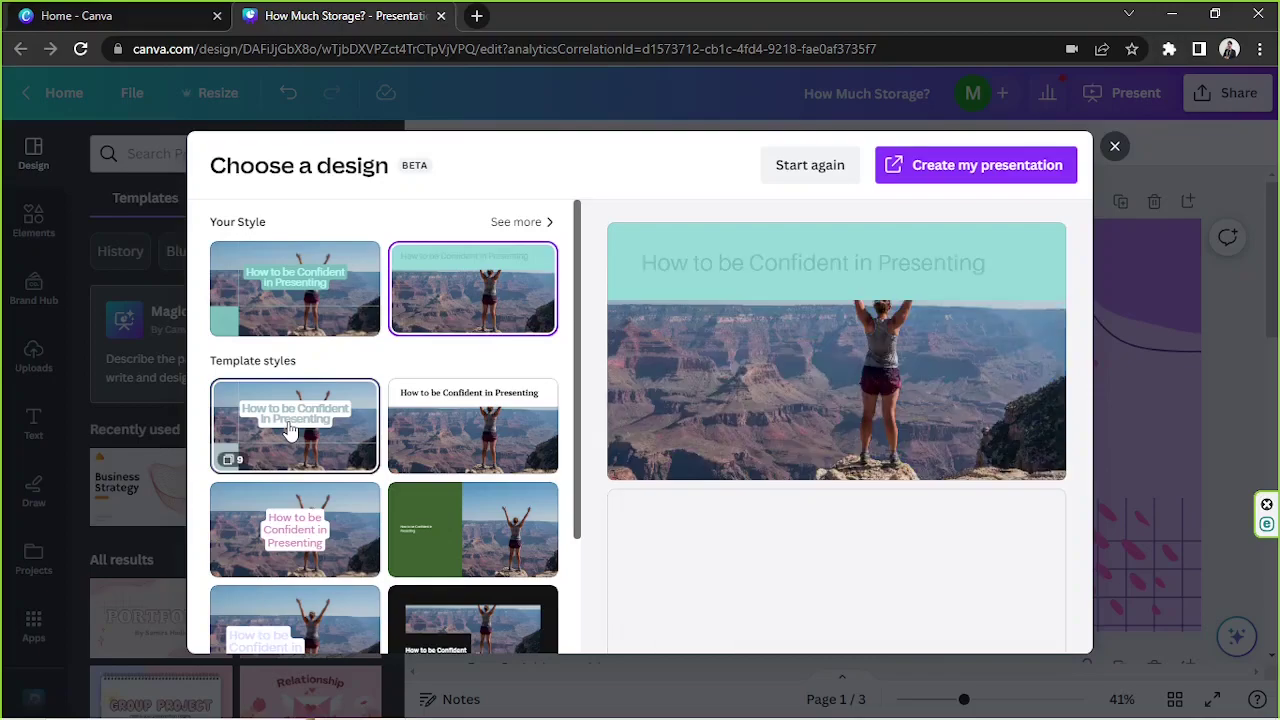
{"action": "scroll", "coordinate": [940, 410], "scroll_direction": "down", "scroll_amount": 3}
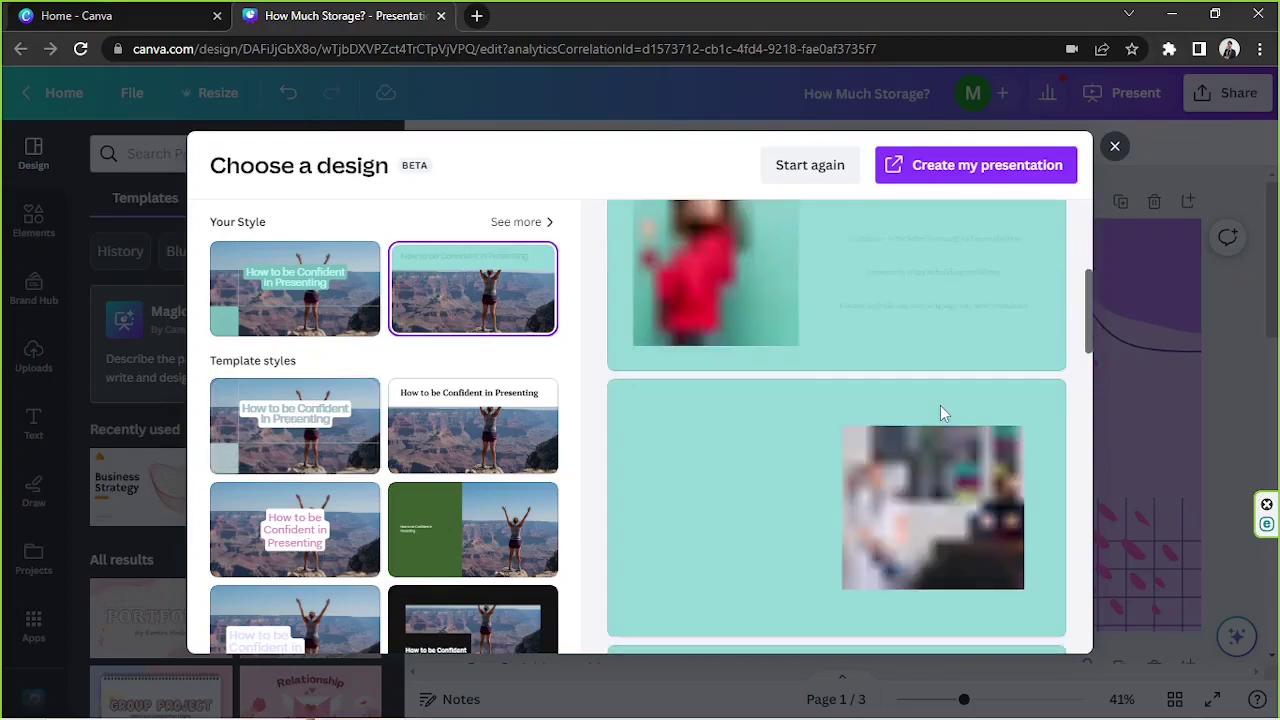
{"action": "left_click", "coordinate": [478, 425]}
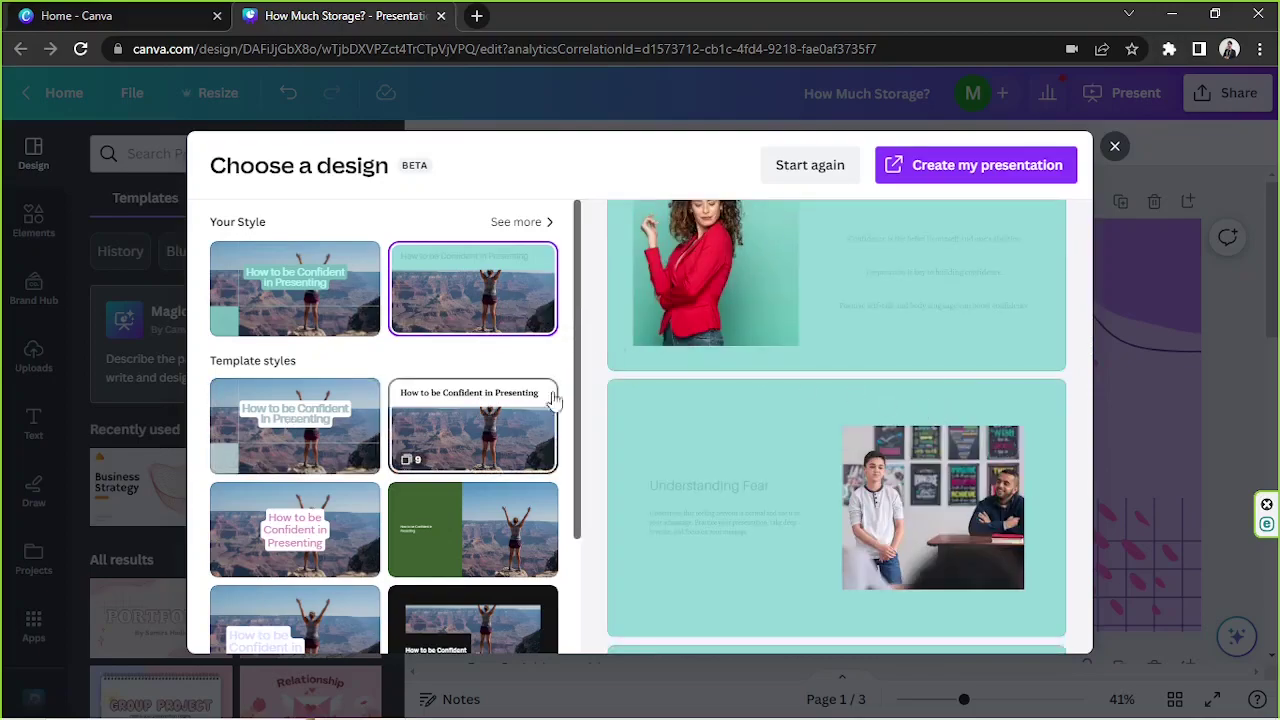
Scroll through the serif-style deck preview with slides like 'What is Confidence?' and 'Understanding Fear'
{"action": "scroll", "coordinate": [986, 393], "scroll_direction": "down", "scroll_amount": 3}
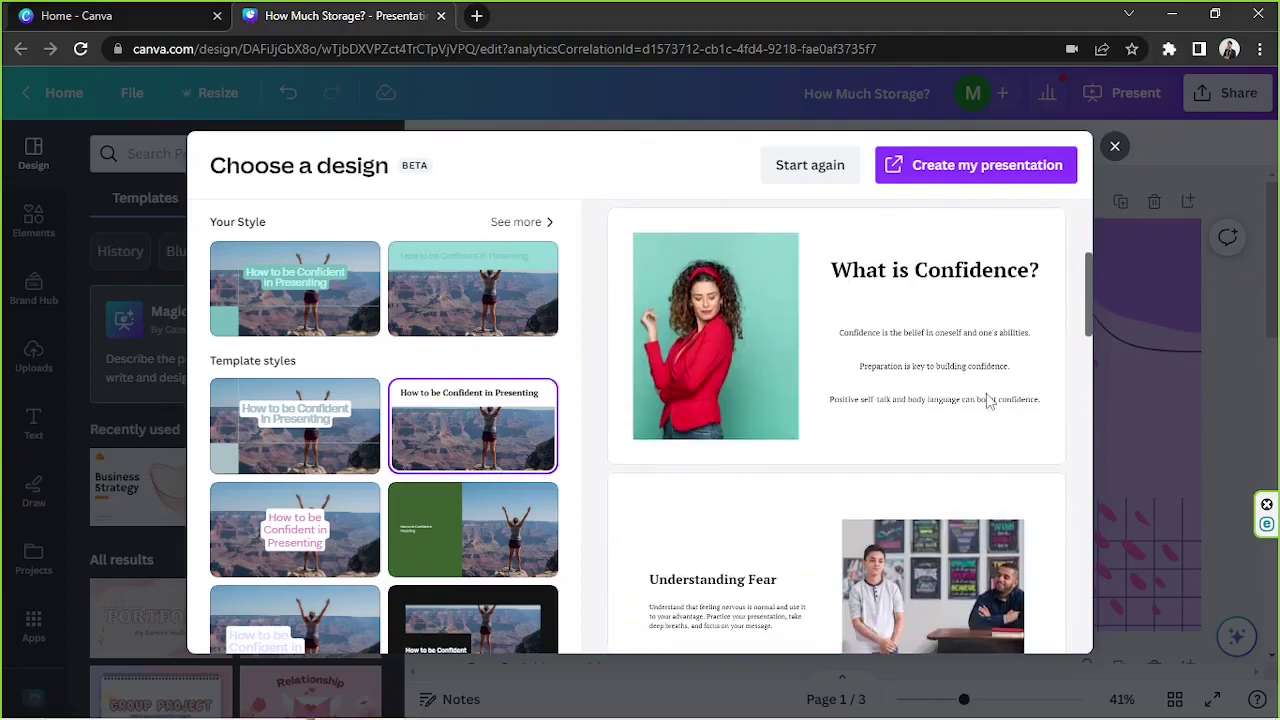
{"action": "scroll", "coordinate": [987, 400], "scroll_direction": "down", "scroll_amount": 4}
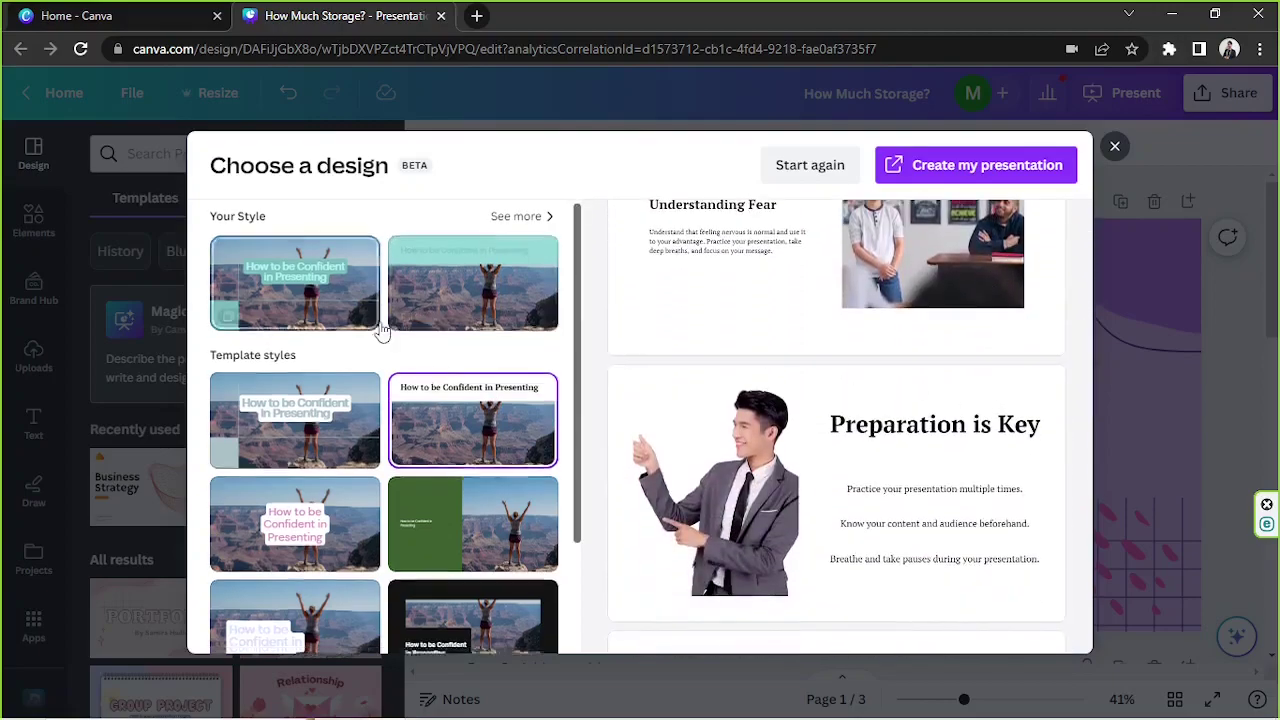
{"action": "scroll", "coordinate": [380, 340], "scroll_direction": "down", "scroll_amount": 3}
{"action": "scroll", "coordinate": [565, 372], "scroll_direction": "up", "scroll_amount": 3}
{"action": "scroll", "coordinate": [871, 430], "scroll_direction": "up", "scroll_amount": 3}
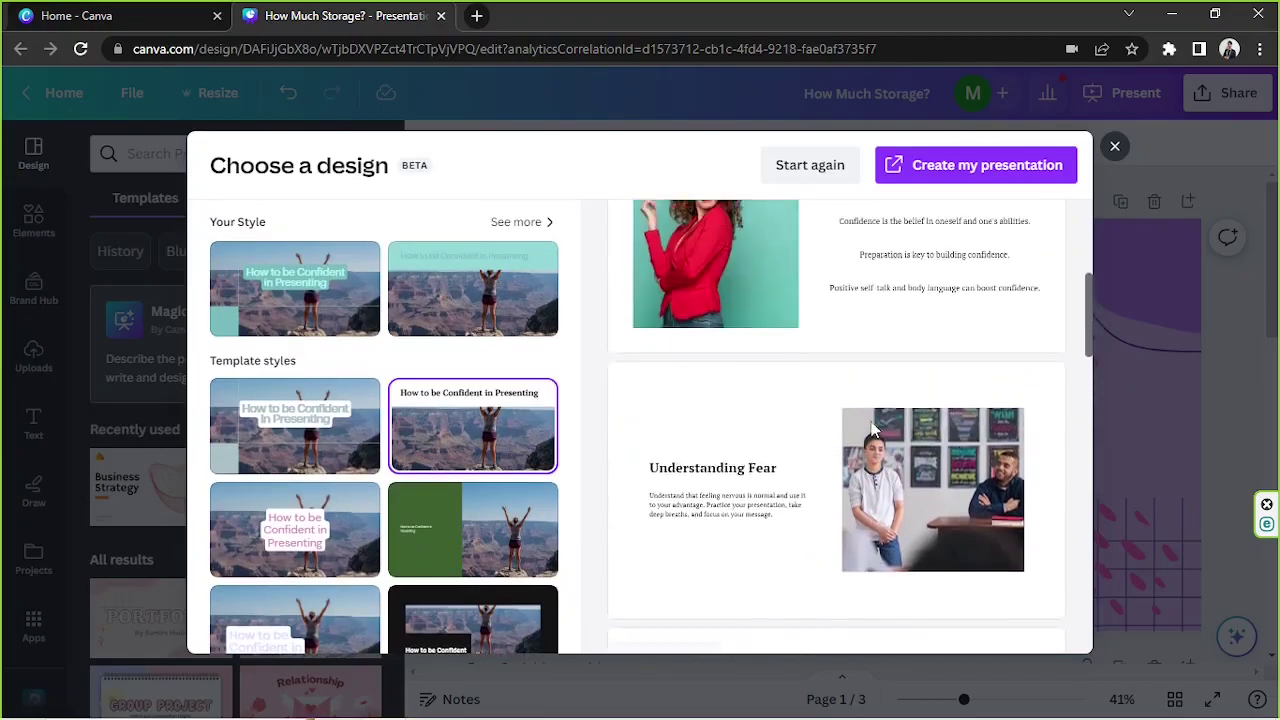
{"action": "scroll", "coordinate": [871, 434], "scroll_direction": "down", "scroll_amount": 4}
{"action": "scroll", "coordinate": [873, 428], "scroll_direction": "down", "scroll_amount": 4}
{"action": "scroll", "coordinate": [873, 428], "scroll_direction": "down", "scroll_amount": 3}
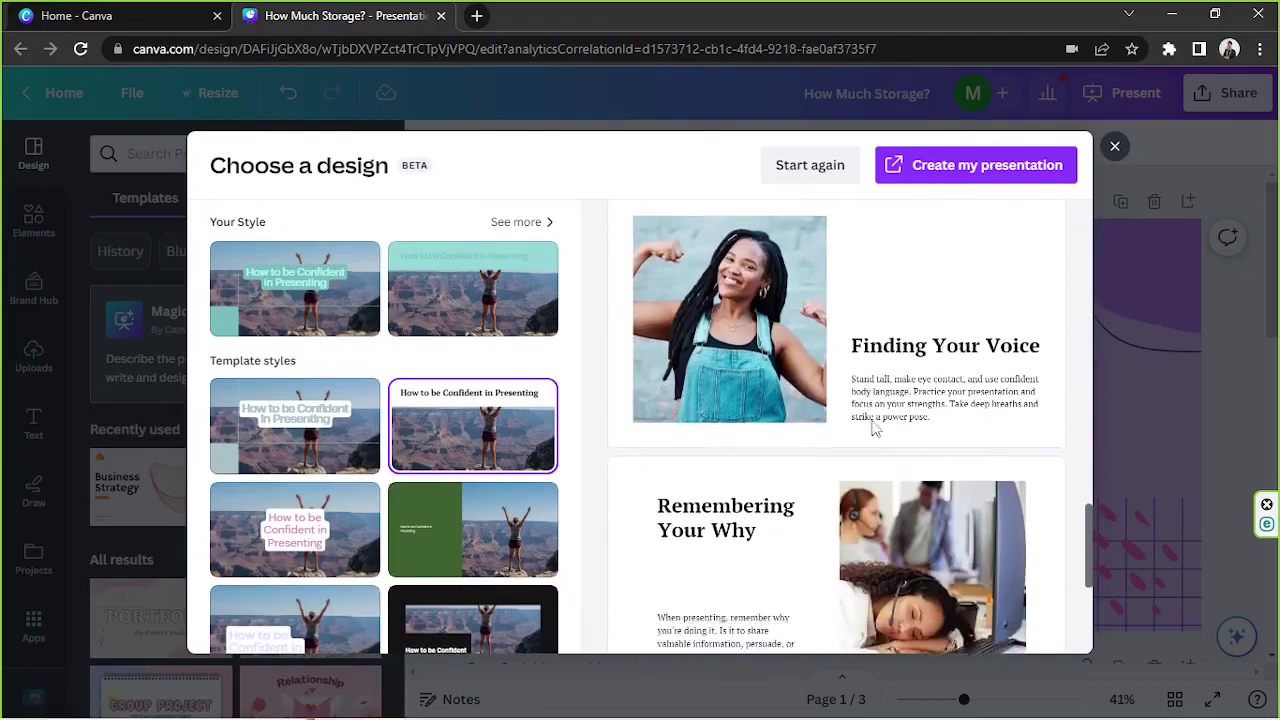
{"action": "scroll", "coordinate": [875, 426], "scroll_direction": "up", "scroll_amount": 6}
{"action": "scroll", "coordinate": [876, 426], "scroll_direction": "up", "scroll_amount": 3}
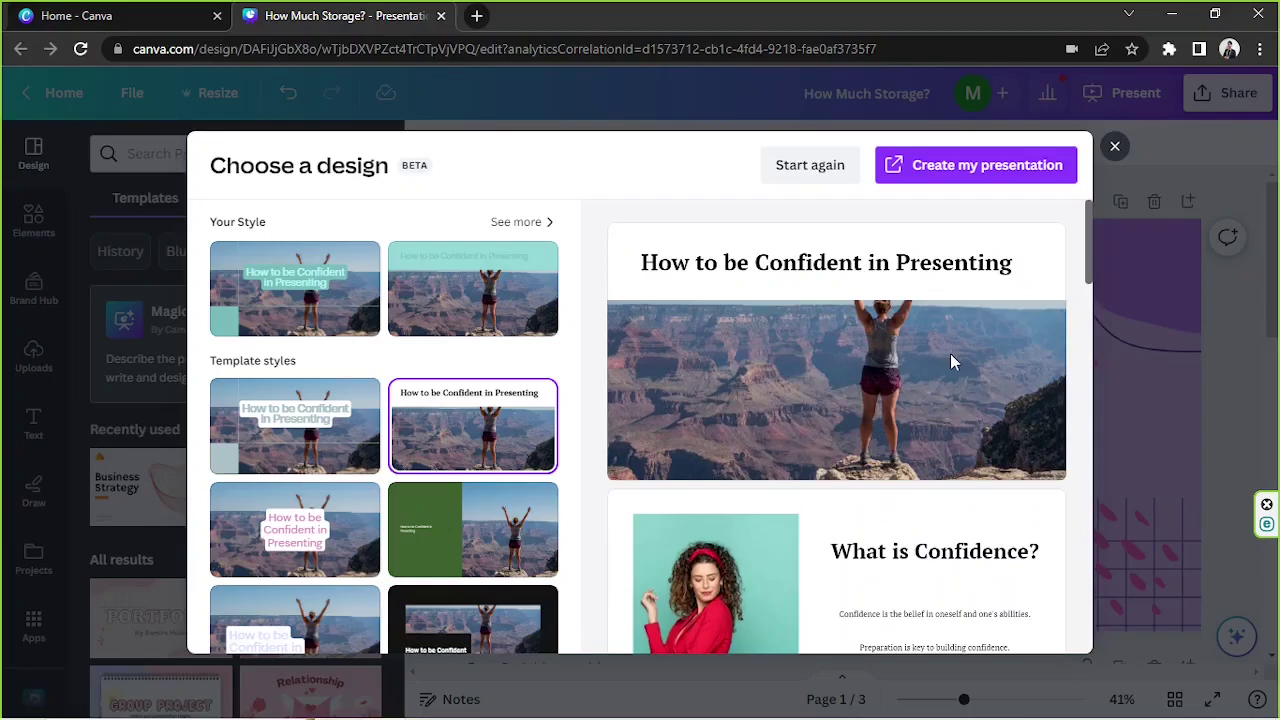
{"action": "scroll", "coordinate": [1056, 295], "scroll_direction": "down", "scroll_amount": 4}
{"action": "scroll", "coordinate": [1054, 298], "scroll_direction": "up", "scroll_amount": 4}
{"action": "scroll", "coordinate": [471, 437], "scroll_direction": "down", "scroll_amount": 2}
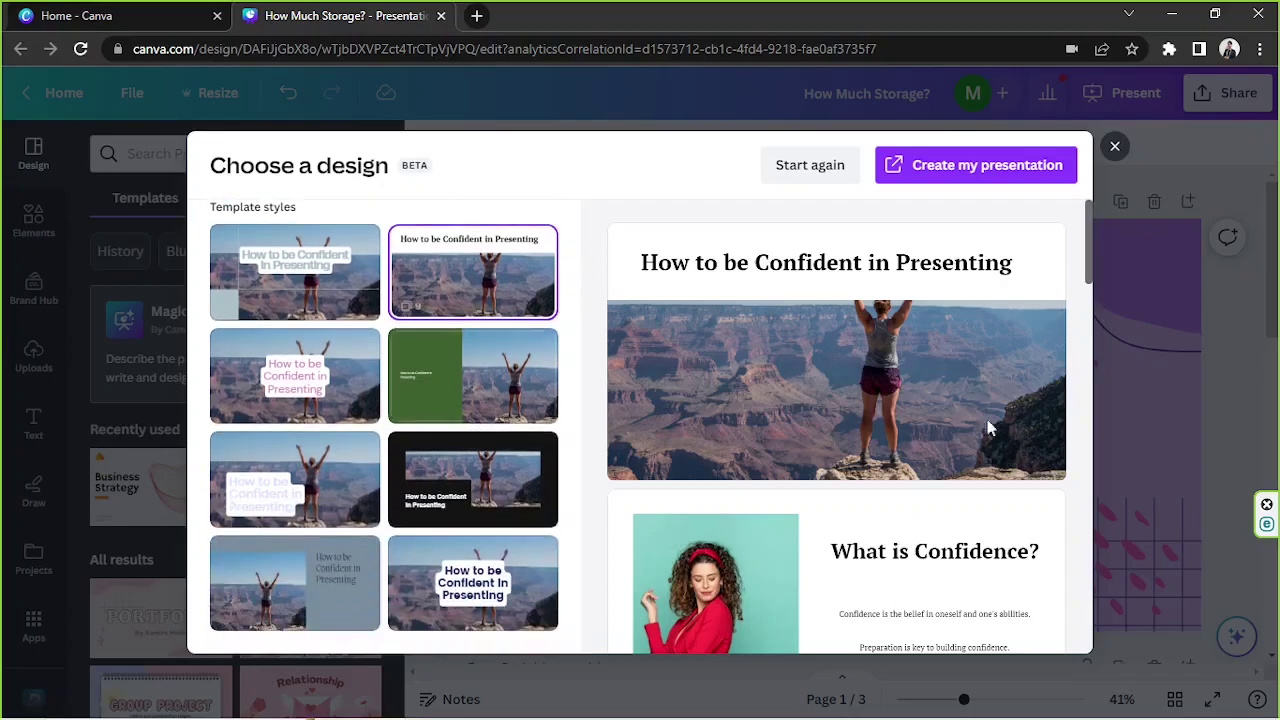
{"action": "scroll", "coordinate": [837, 423], "scroll_direction": "down", "scroll_amount": 3}
{"action": "scroll", "coordinate": [1000, 414], "scroll_direction": "up", "scroll_amount": 3}
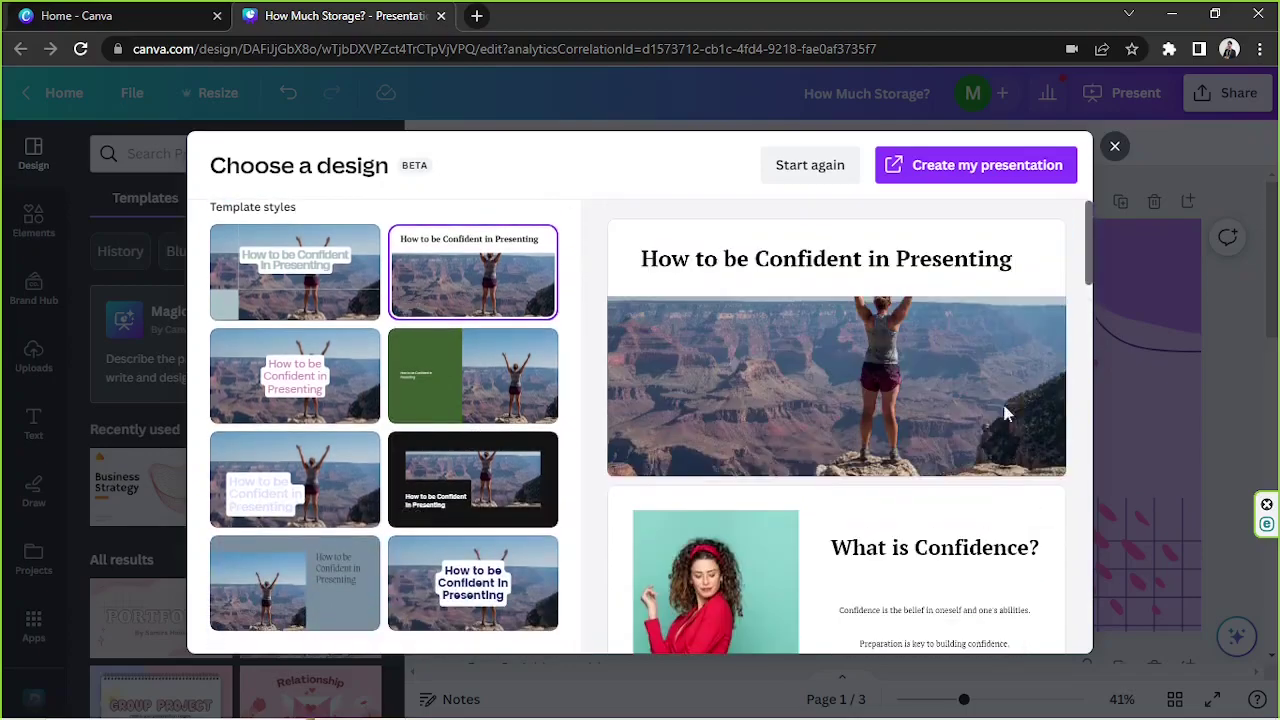
Add the nine generated slides to the deck and inspect page 4's title and photo
{"action": "left_click", "coordinate": [986, 166]}
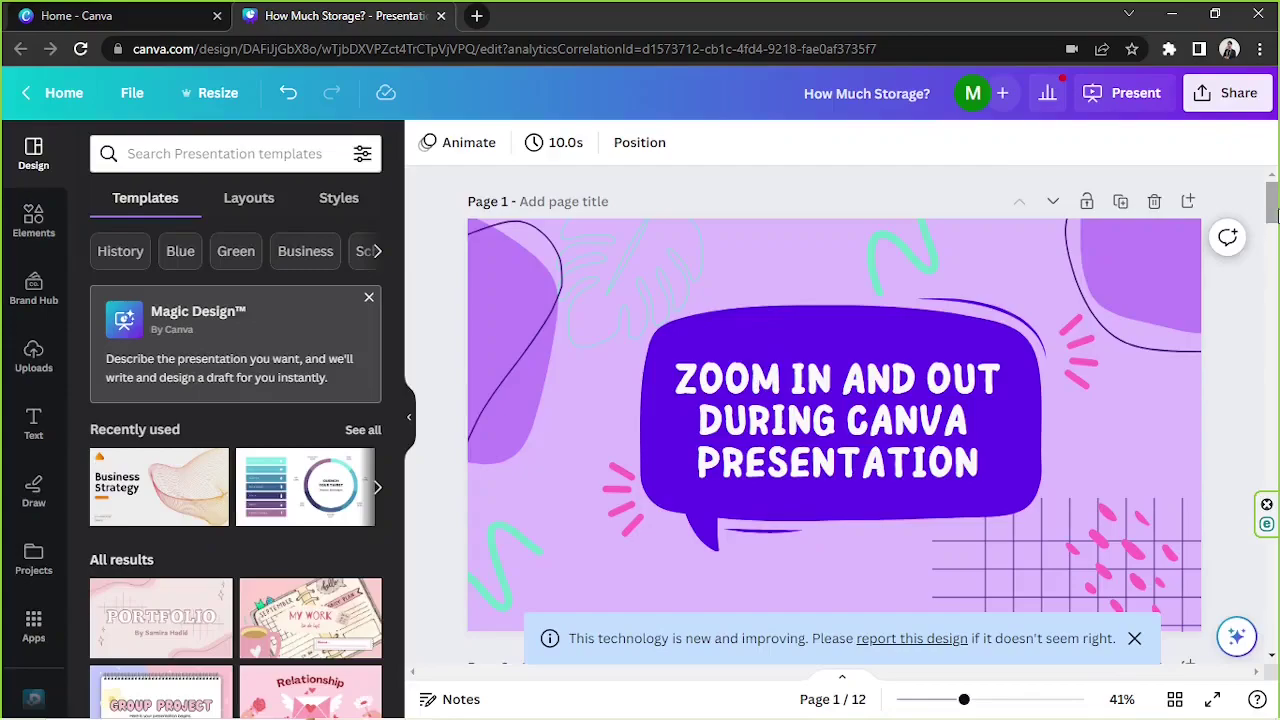
{"action": "left_click_drag", "start_coordinate": [1271, 190], "coordinate": [1272, 322]}
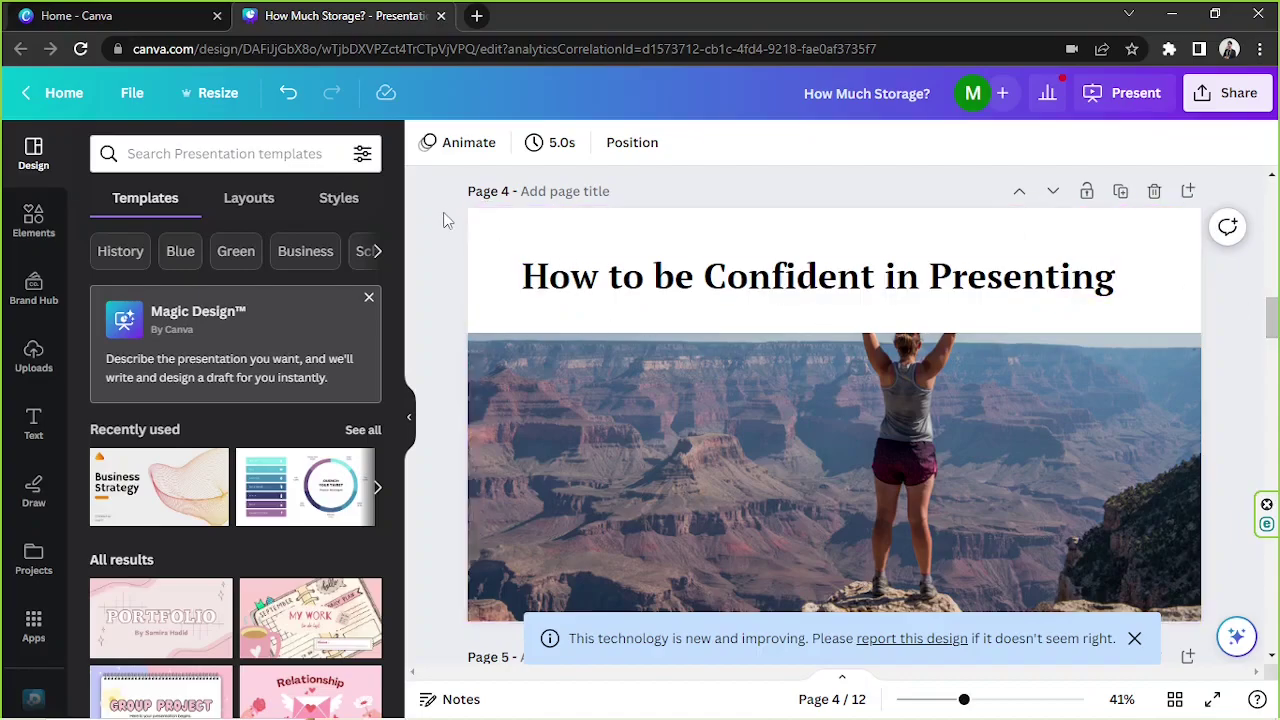
{"action": "left_click_drag", "start_coordinate": [443, 214], "coordinate": [1095, 468]}
{"action": "left_click", "coordinate": [1238, 402]}
Scroll through the new pages, close the templates panel and return to Page 1
{"action": "scroll", "coordinate": [1238, 400], "scroll_direction": "down", "scroll_amount": 20}
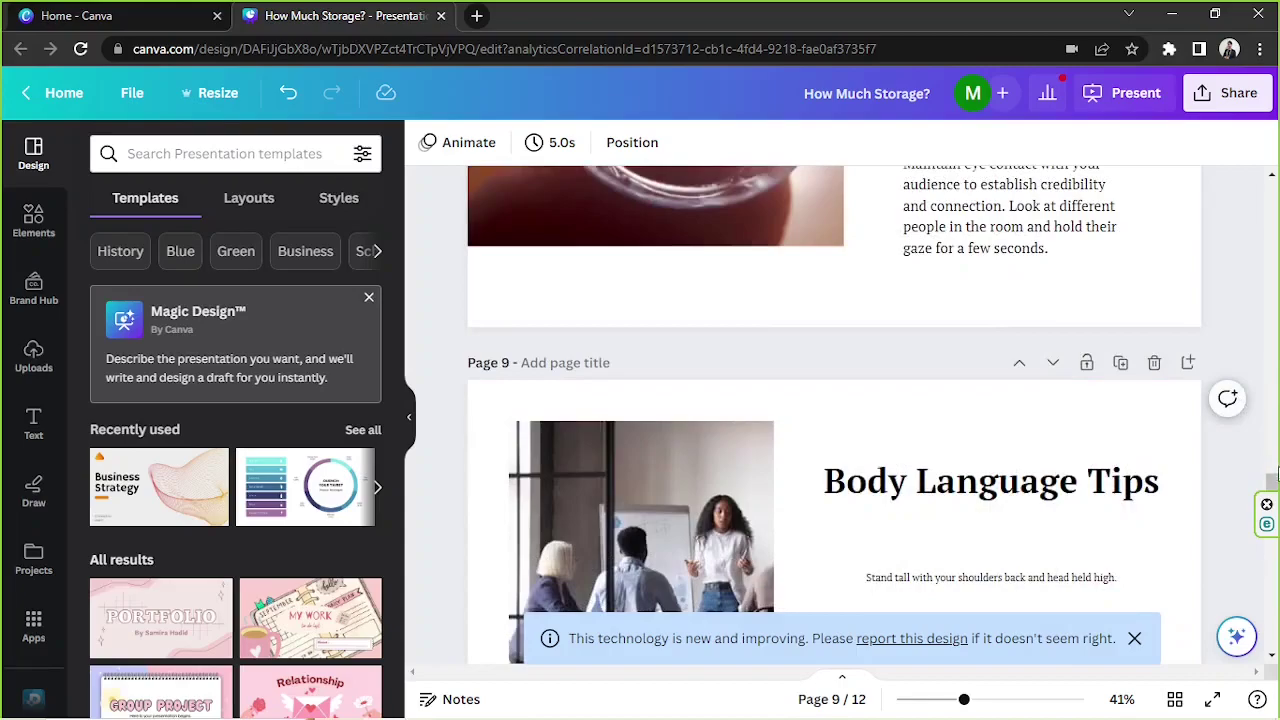
{"action": "scroll", "coordinate": [1276, 508], "scroll_direction": "down", "scroll_amount": 3}
{"action": "scroll", "coordinate": [1077, 480], "scroll_direction": "down", "scroll_amount": 2}
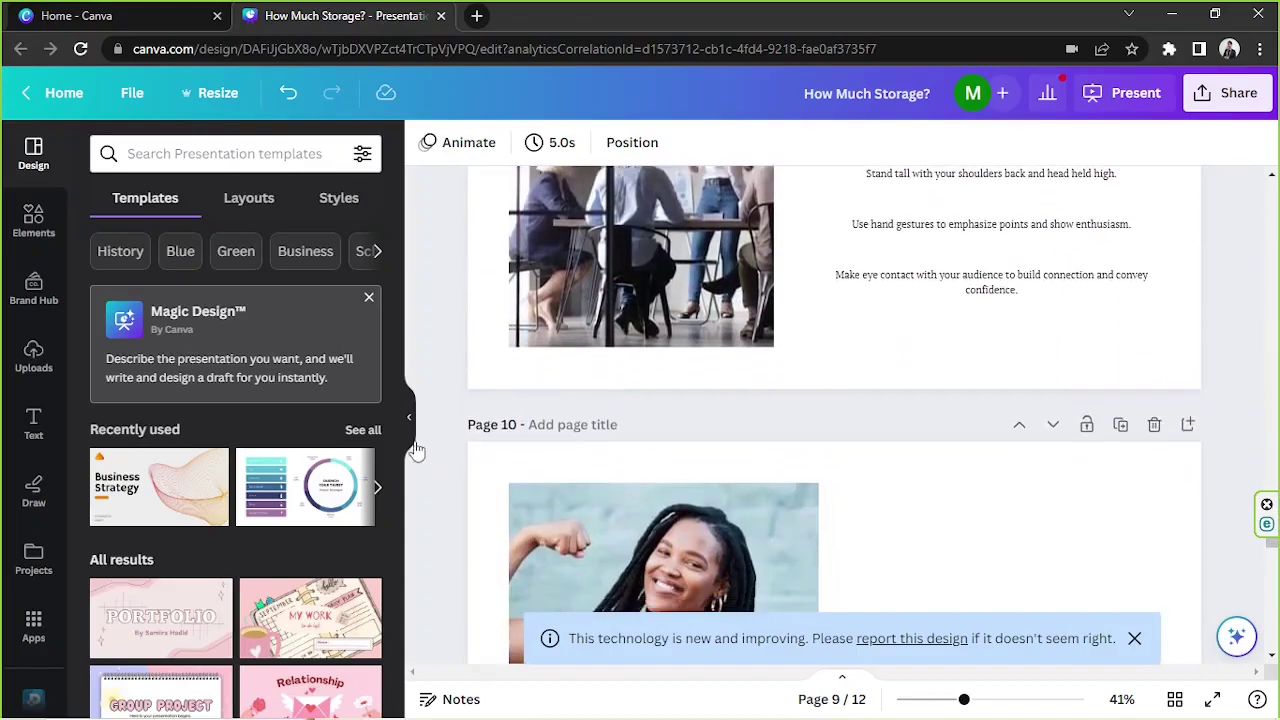
{"action": "left_click", "coordinate": [409, 418]}
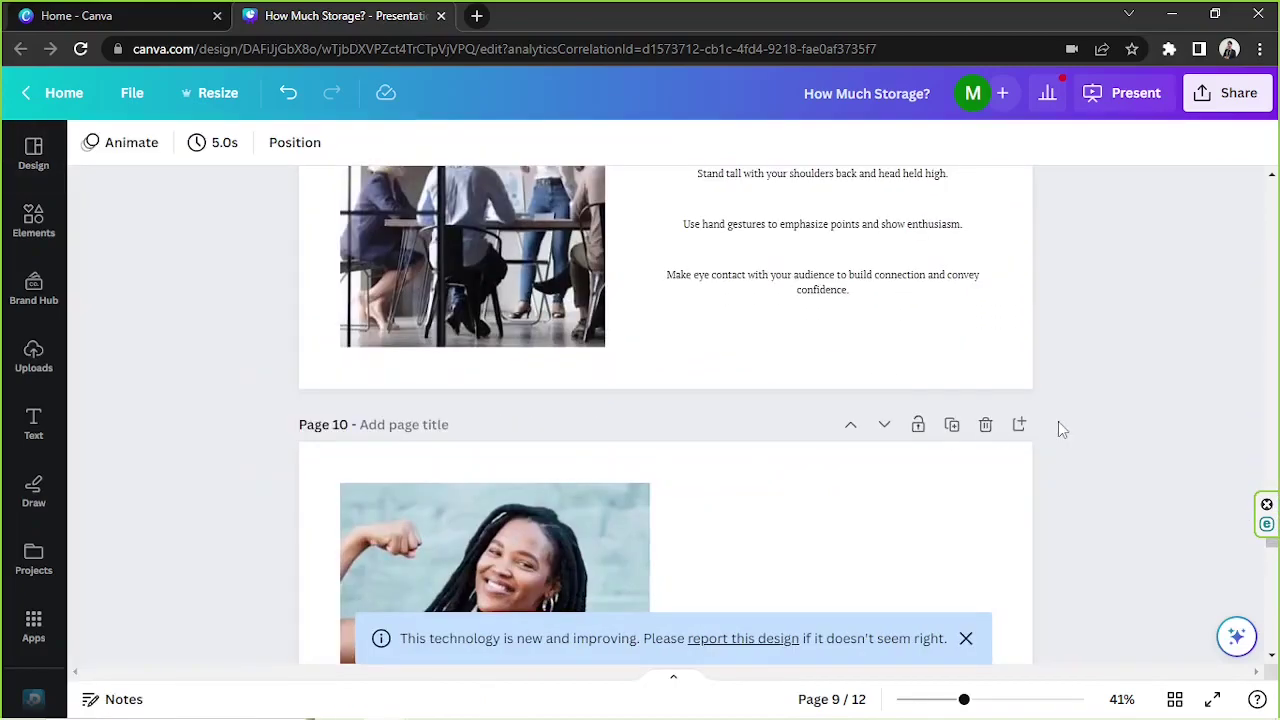
{"action": "scroll", "coordinate": [1214, 425], "scroll_direction": "down", "scroll_amount": 5}
{"action": "scroll", "coordinate": [1212, 426], "scroll_direction": "up", "scroll_amount": 15}
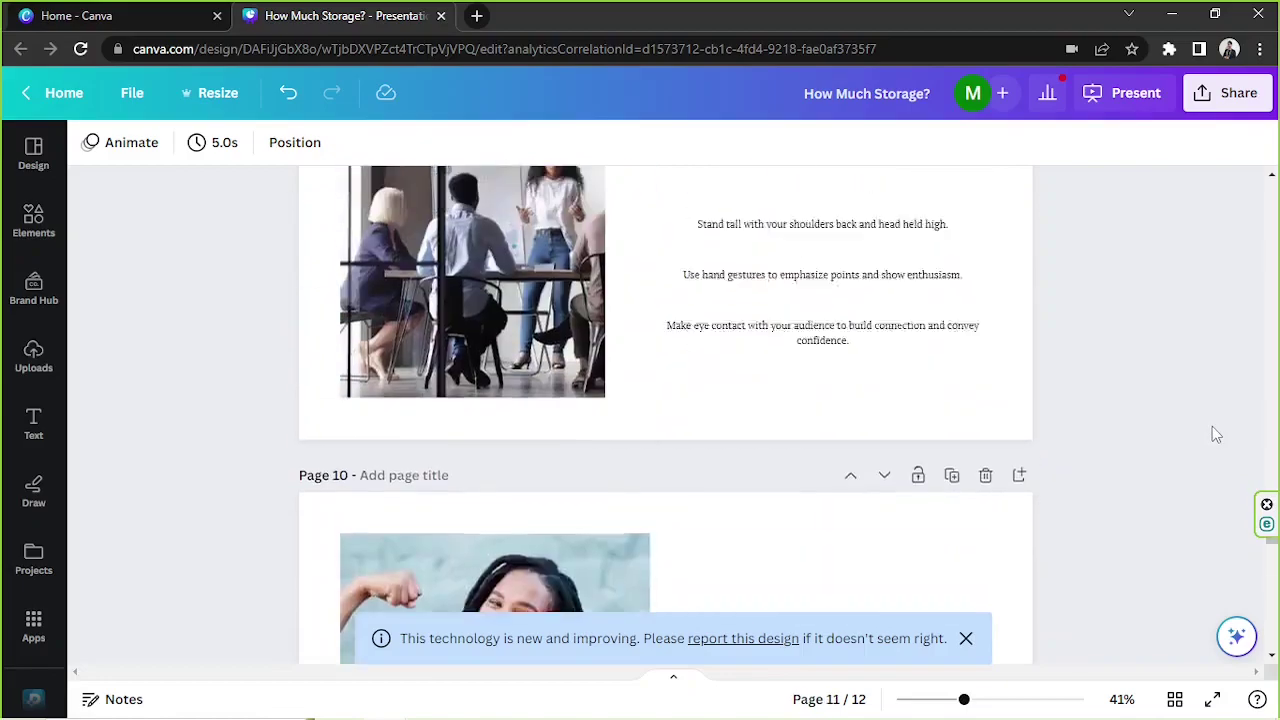
{"action": "scroll", "coordinate": [1212, 426], "scroll_direction": "up", "scroll_amount": 10}
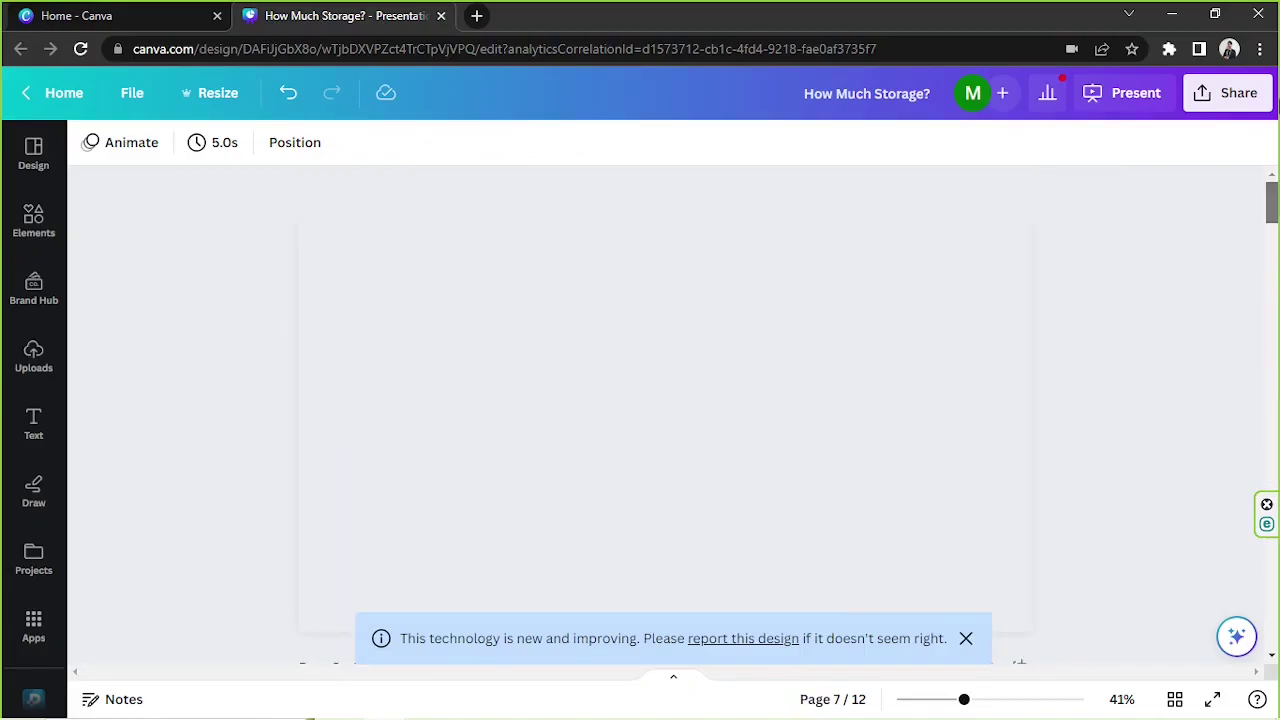